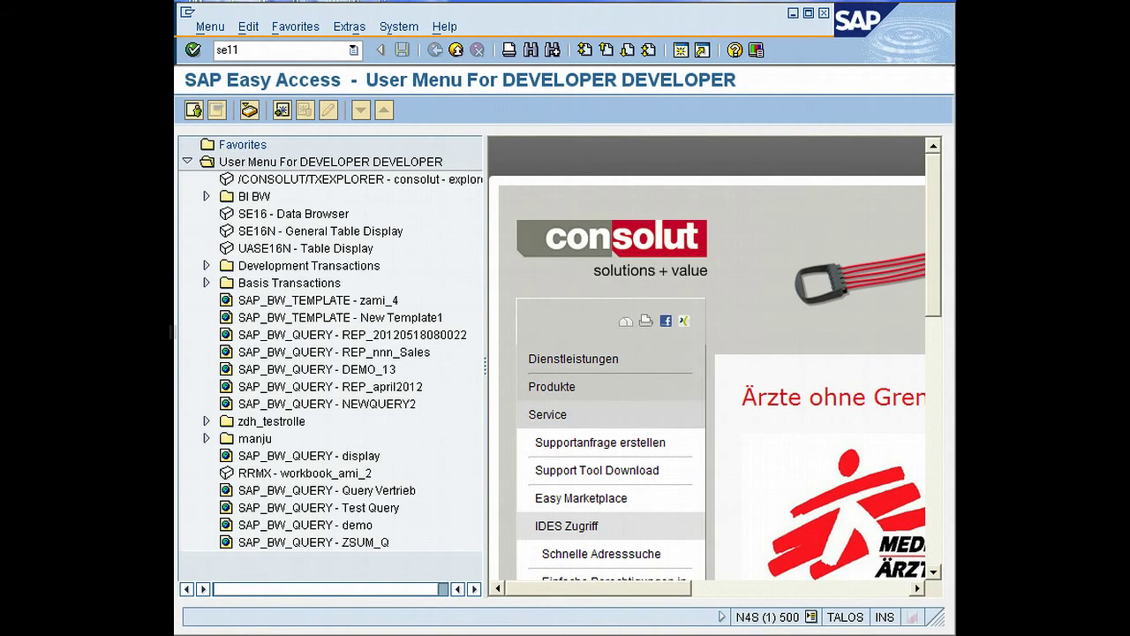
Step: In SE11, change the table name to ZTEST_VIMBUE_02 and start creating it
{"action": "key", "text": "Return"}
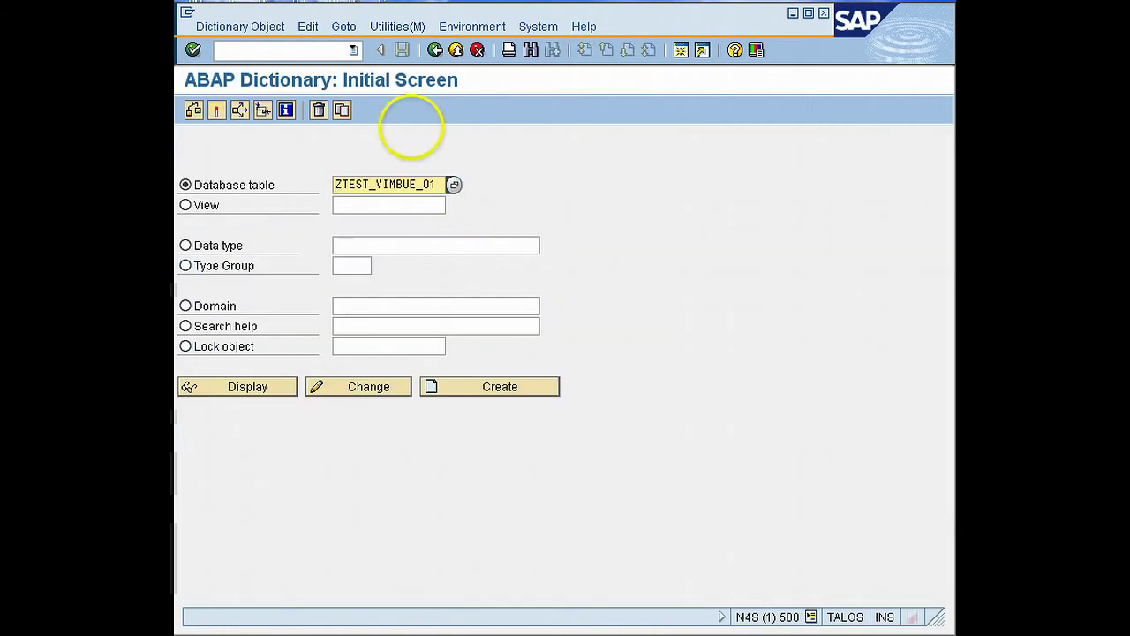
{"action": "left_click", "coordinate": [430, 182]}
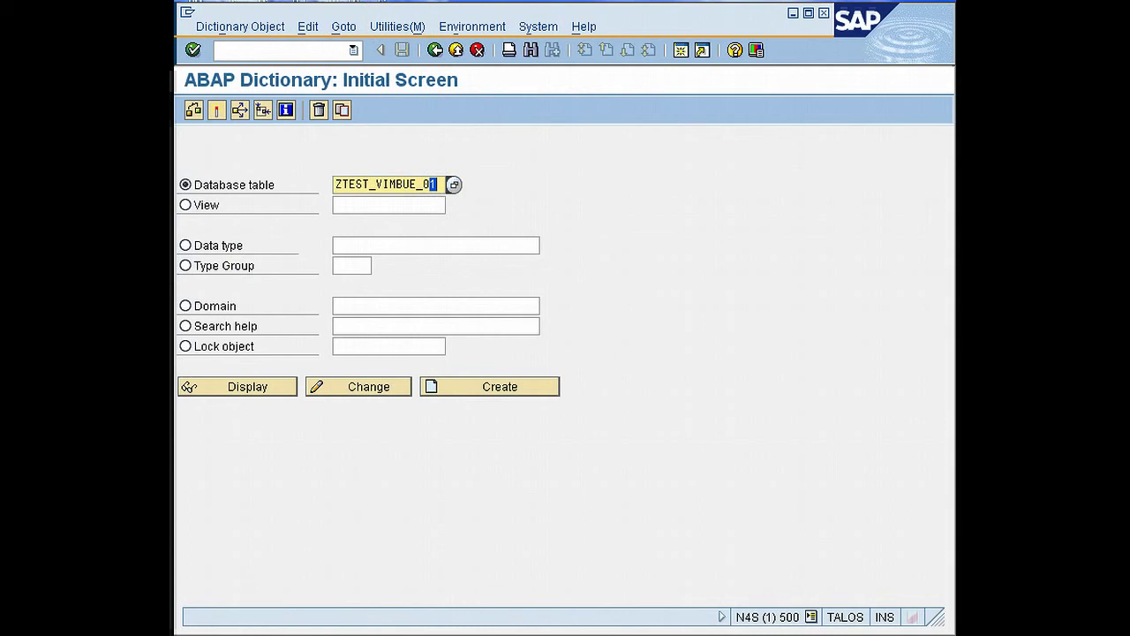
{"action": "key", "text": "BackSpace"}
{"action": "type", "text": "2"}
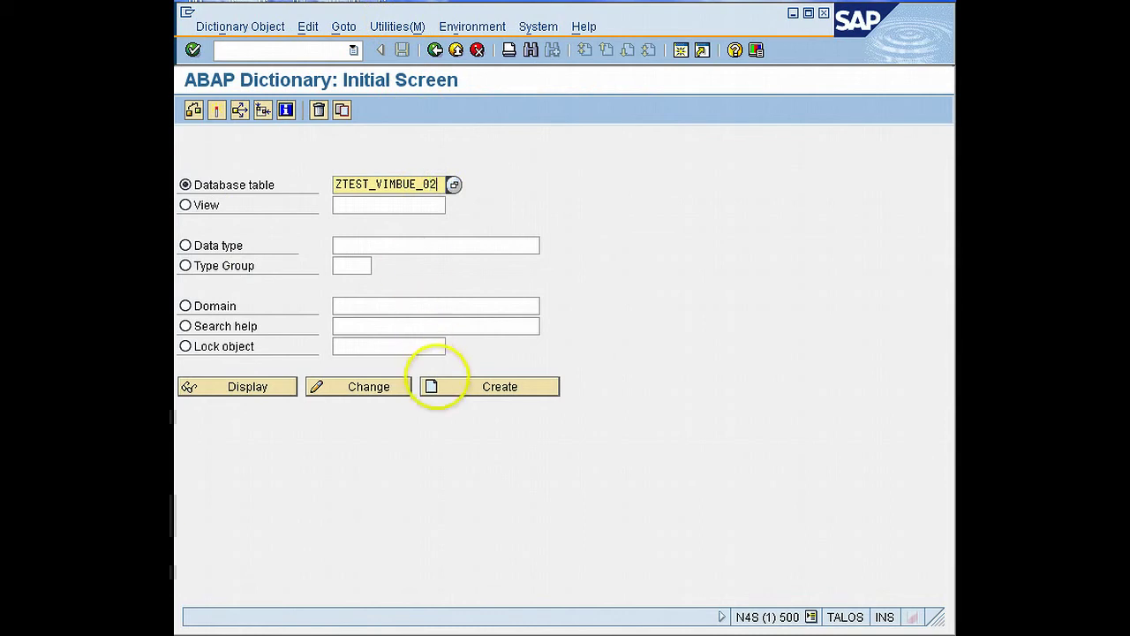
{"action": "left_click", "coordinate": [452, 389]}
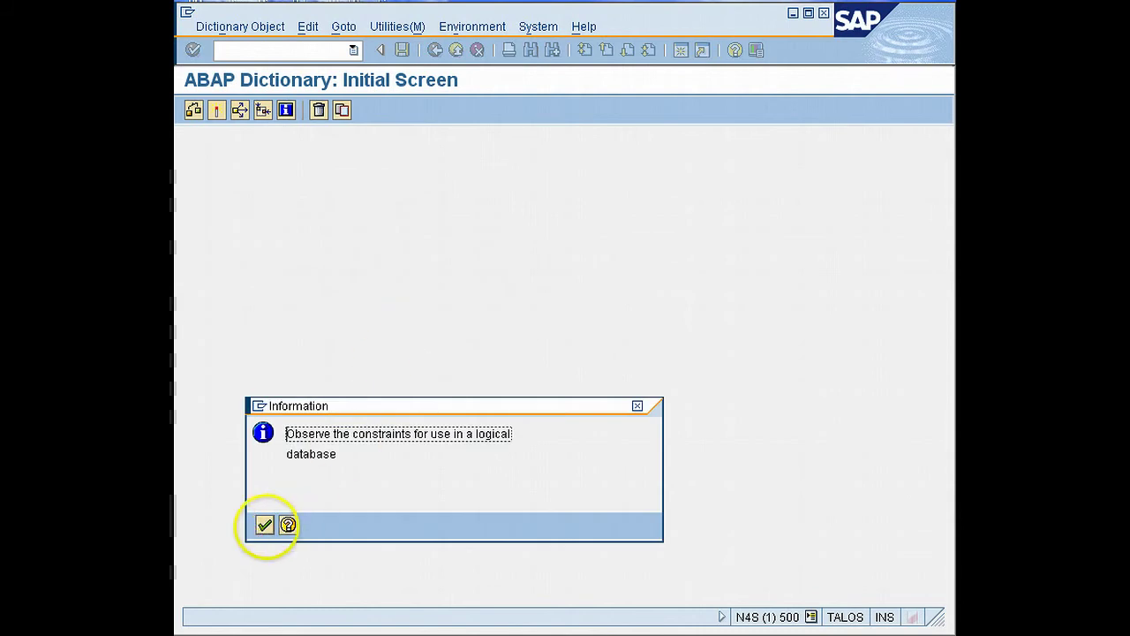
Step: Enter the short description 'test Vimbue' for the new table and list the delivery classes
{"action": "left_click", "coordinate": [265, 525]}
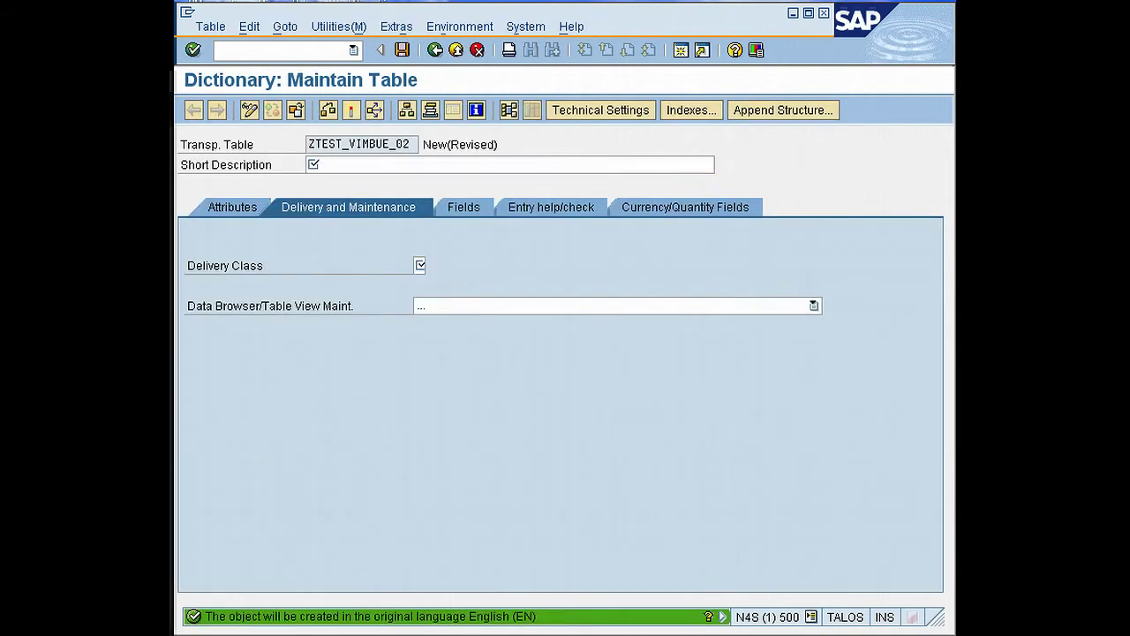
{"action": "left_click", "coordinate": [323, 170]}
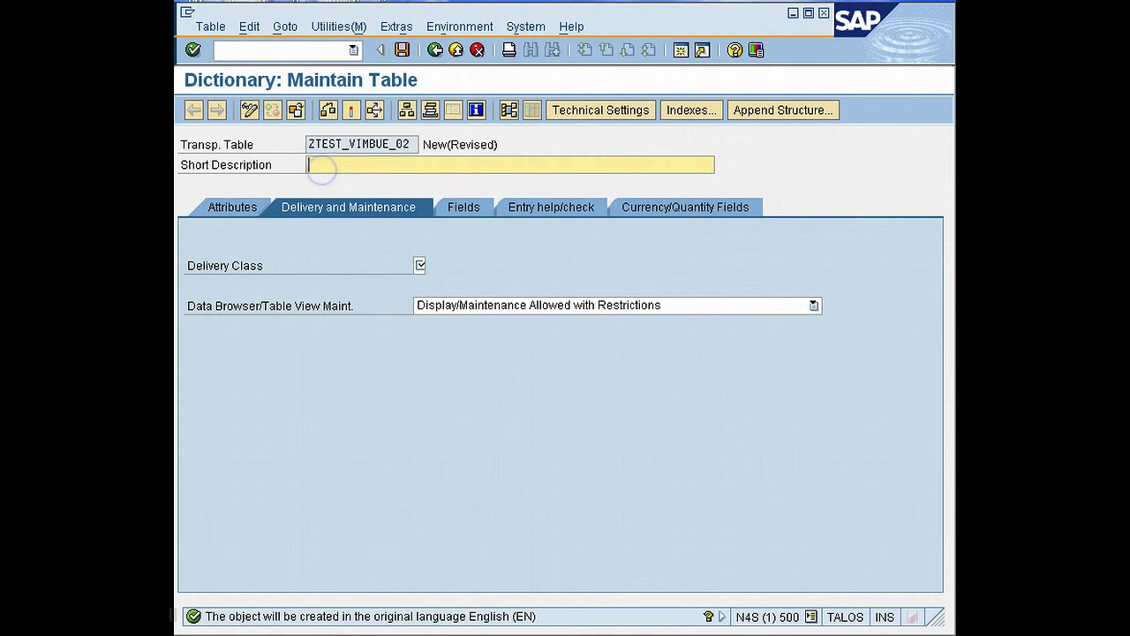
{"action": "type", "text": "test Vimbue"}
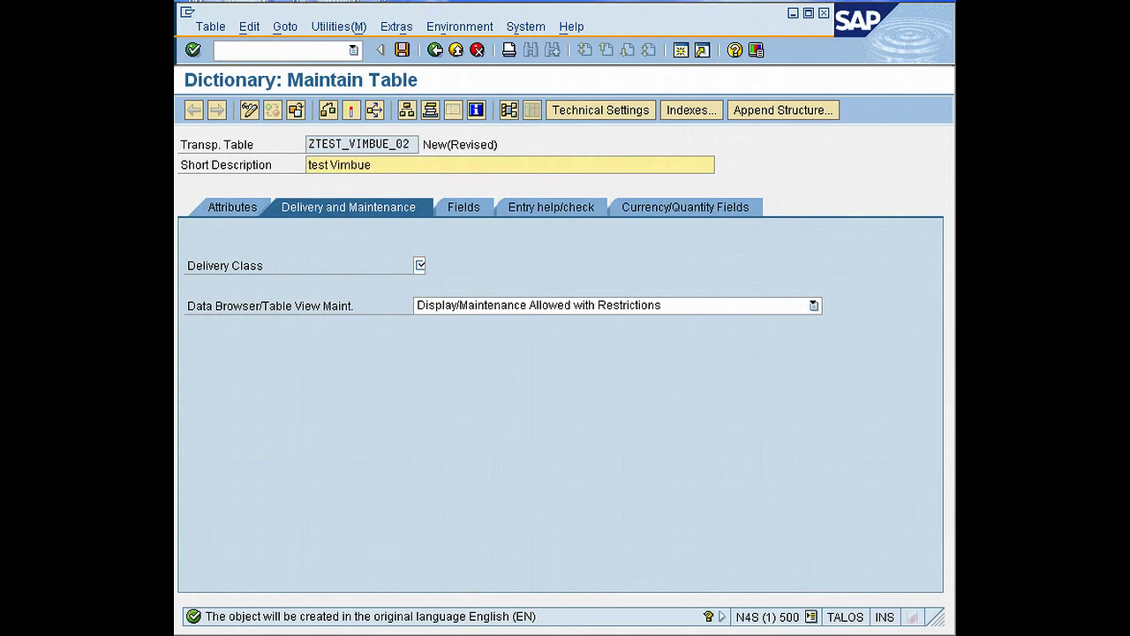
{"action": "left_click", "coordinate": [420, 265]}
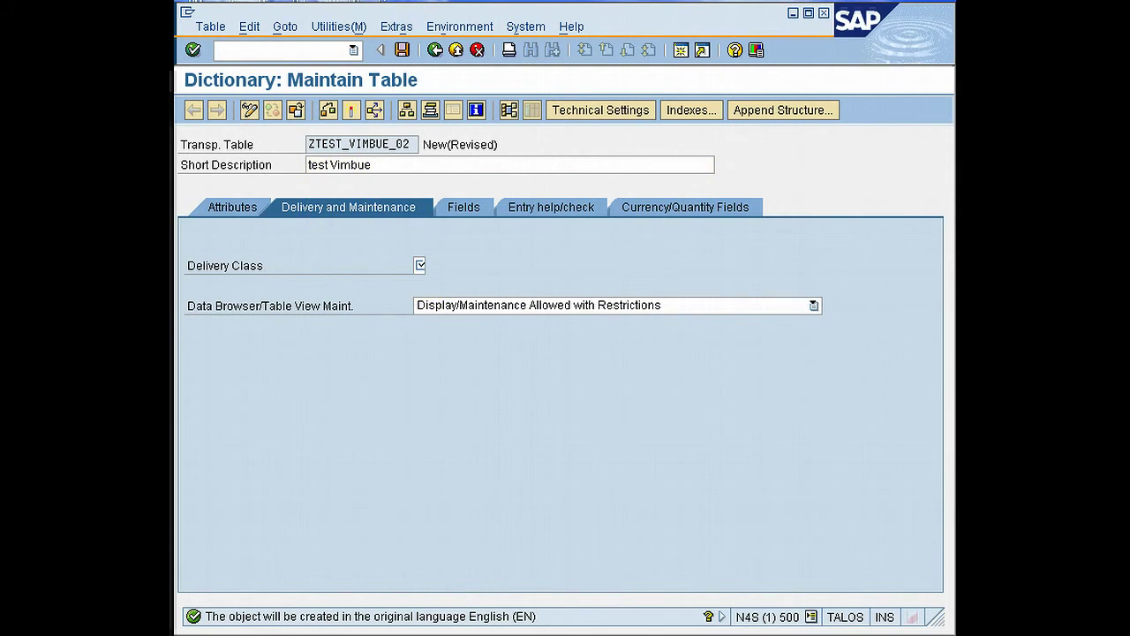
{"action": "key", "text": "F4"}
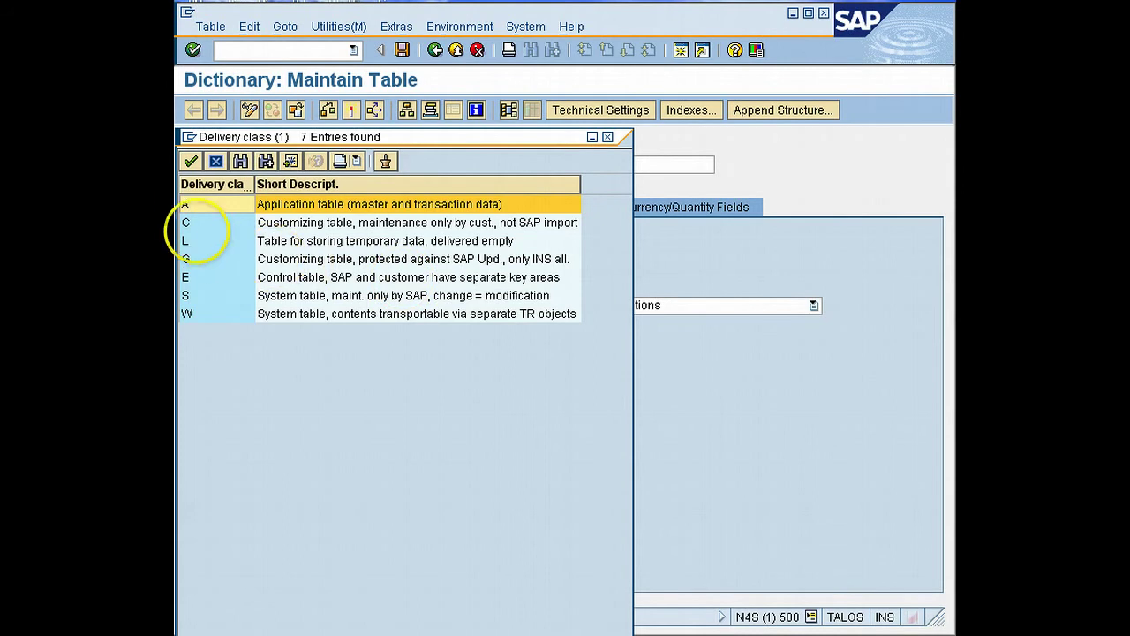
Step: Set delivery class A (Application table) and Data Browser to Display/Maintenance Allowed
{"action": "double_click", "coordinate": [195, 211]}
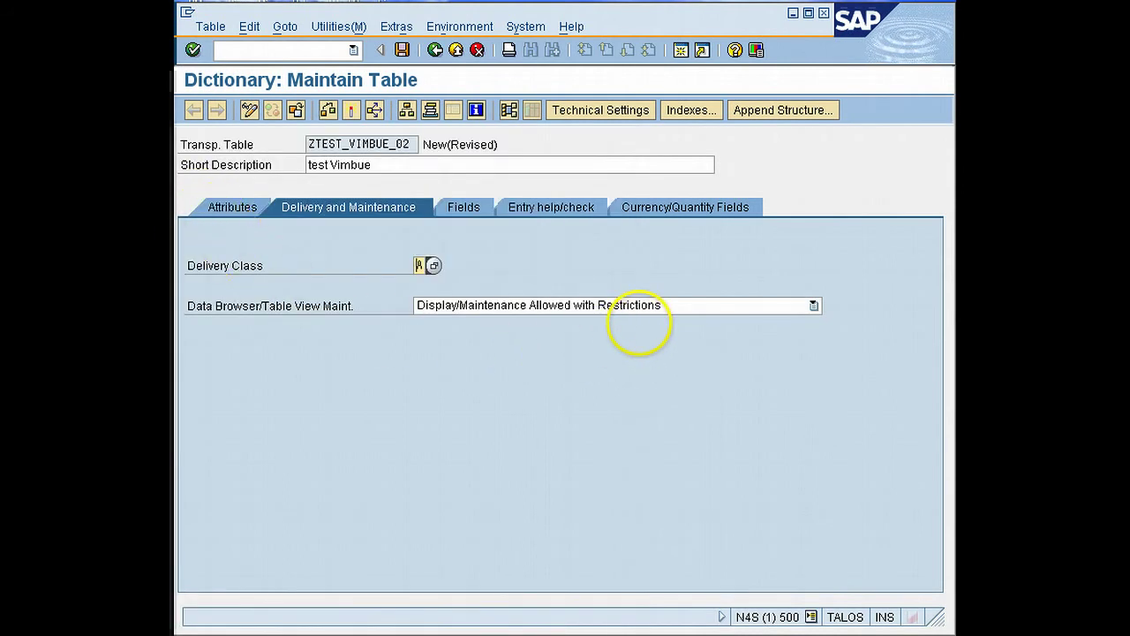
{"action": "left_click", "coordinate": [653, 306]}
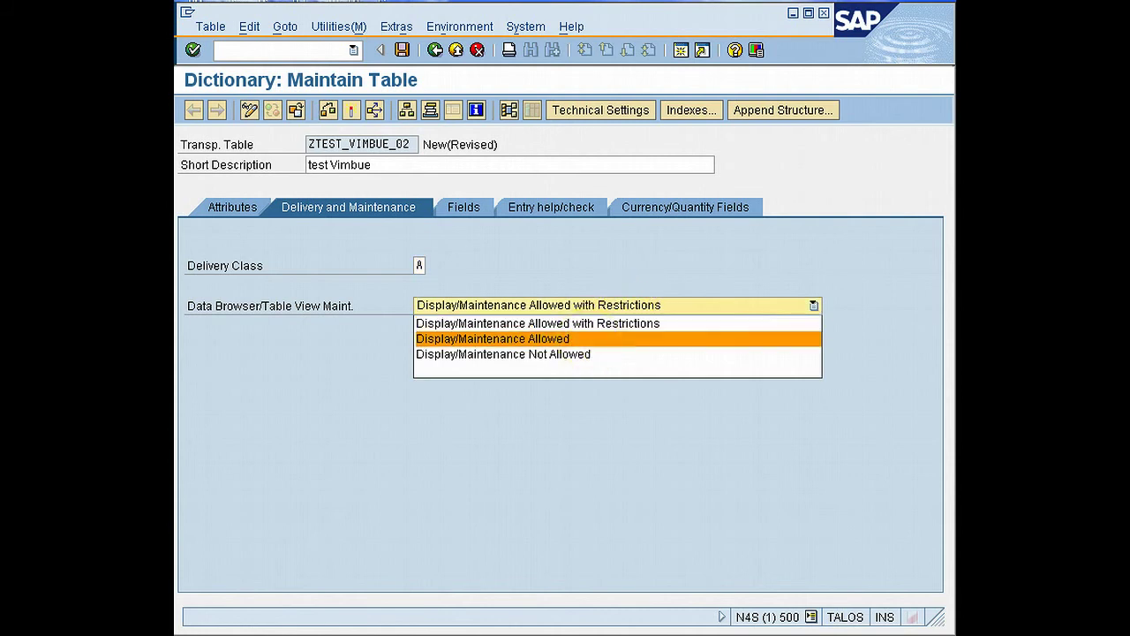
{"action": "left_click", "coordinate": [565, 339]}
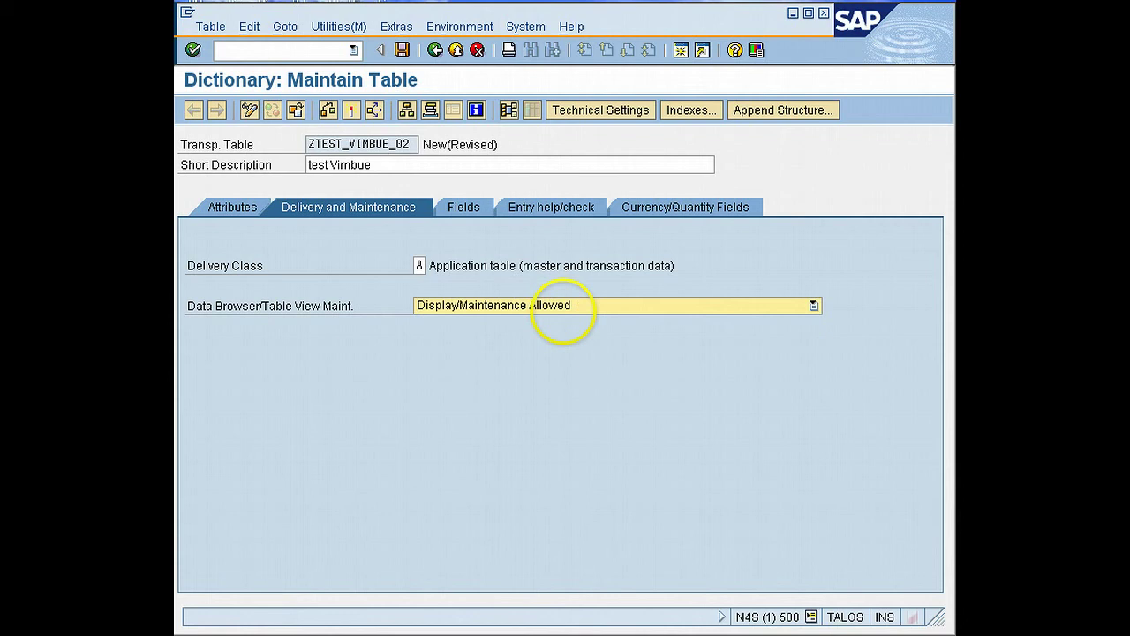
Step: Add field NUMBER with data element NUM2 (NUMC, length 2) and save the table
{"action": "left_click", "coordinate": [465, 208]}
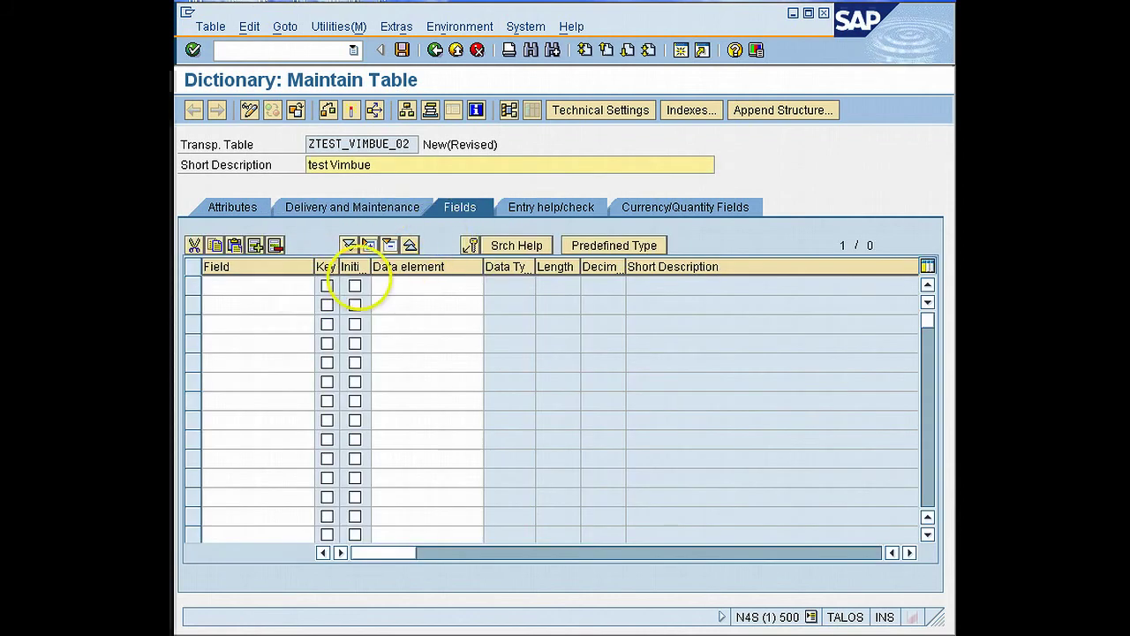
{"action": "left_click", "coordinate": [283, 285]}
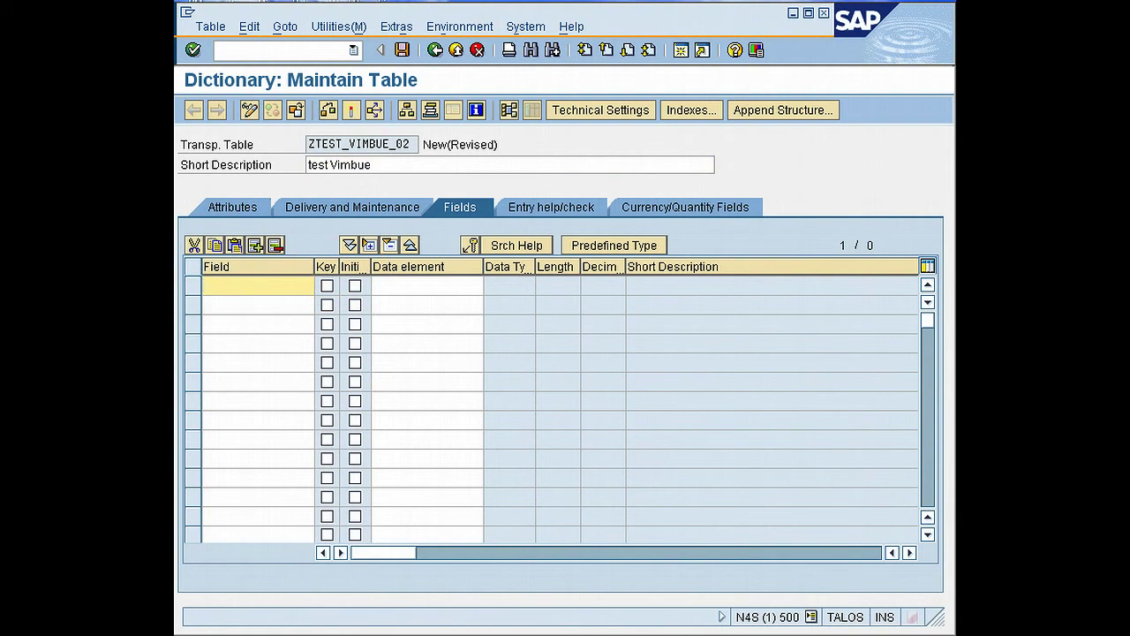
{"action": "type", "text": "number"}
{"action": "left_click", "coordinate": [397, 292]}
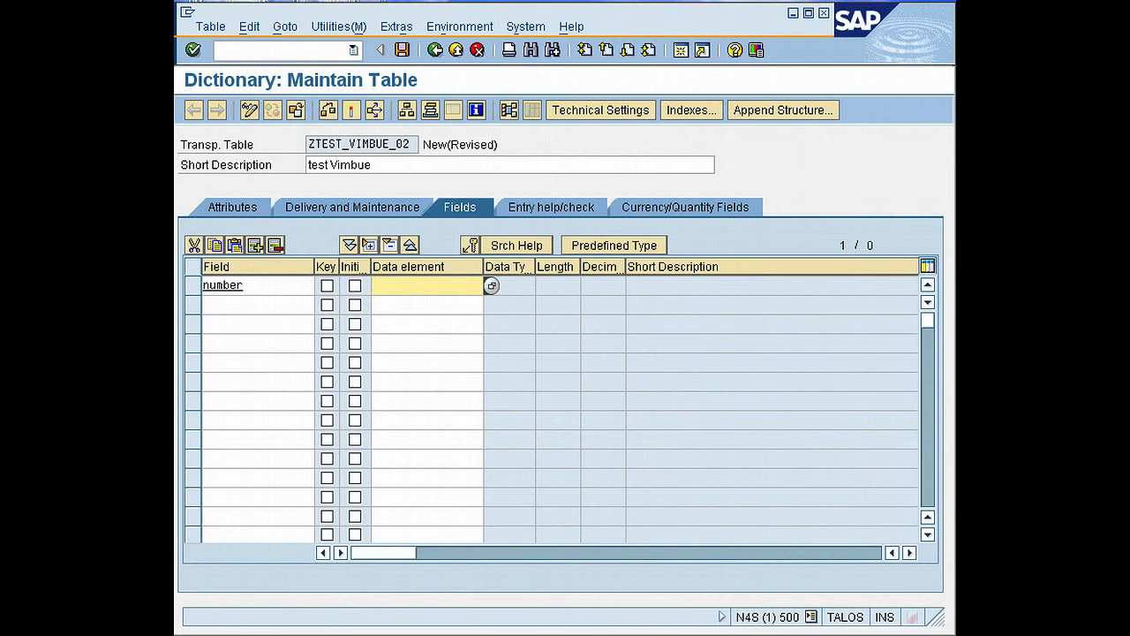
{"action": "type", "text": "num"}
{"action": "key", "text": "Down"}
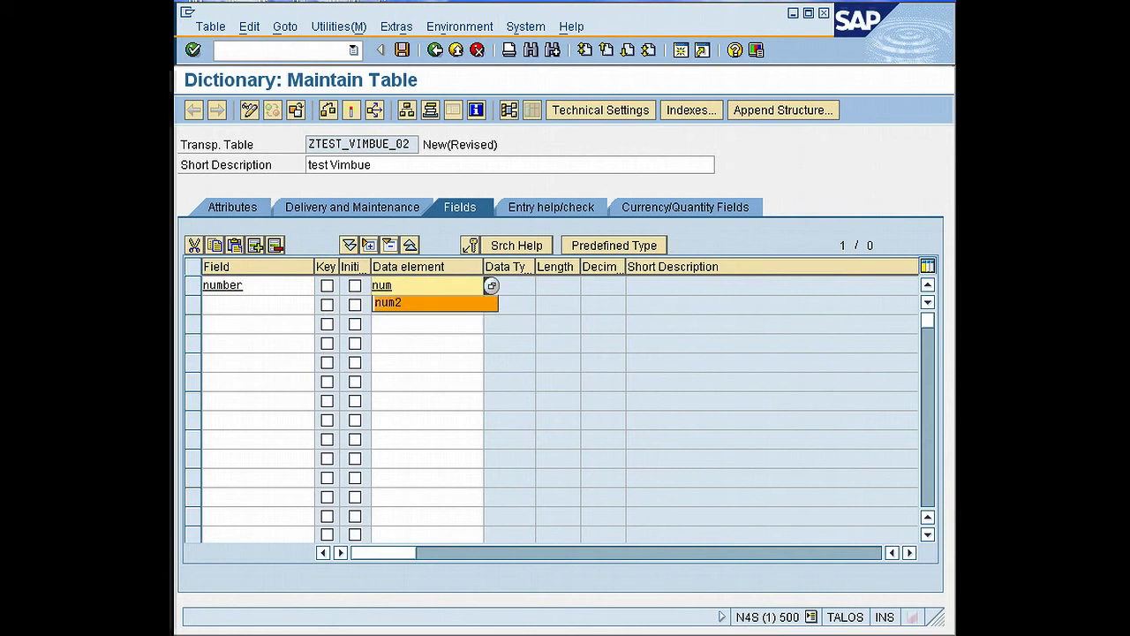
{"action": "key", "text": "Return"}
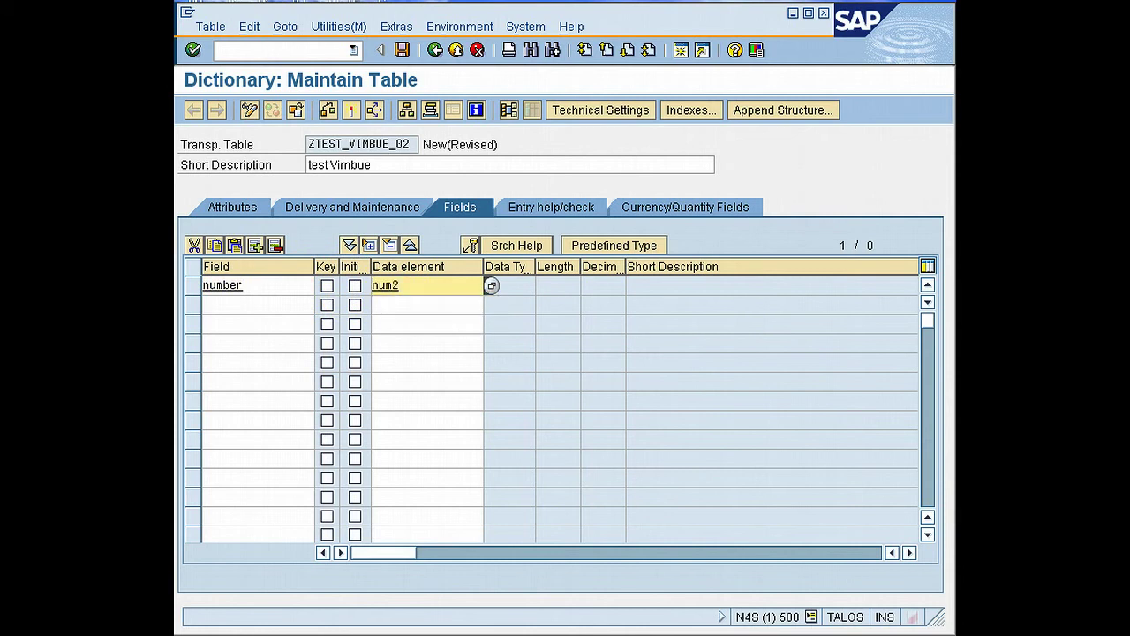
{"action": "key", "text": "Return"}
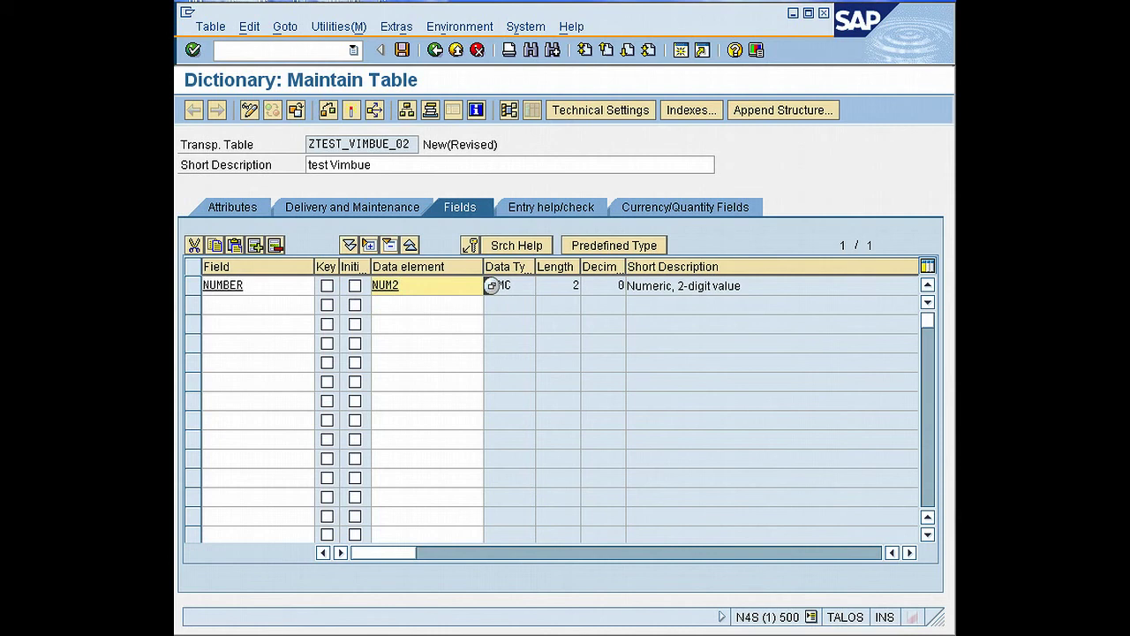
{"action": "double_click", "coordinate": [385, 285]}
{"action": "left_click", "coordinate": [402, 49]}
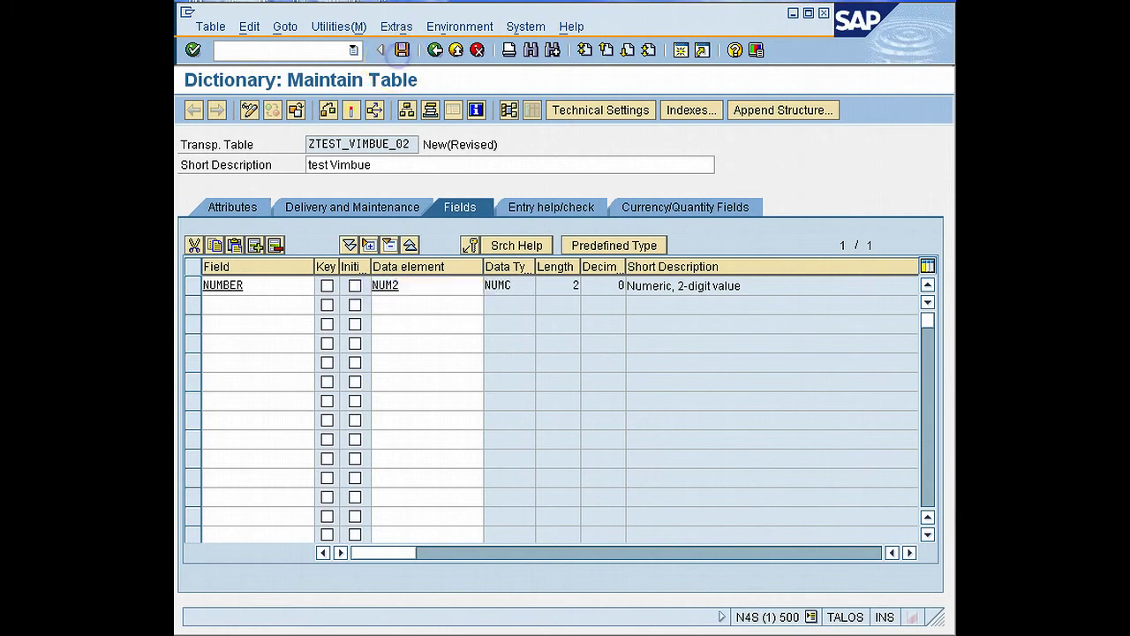
Step: Save ZTEST_VIMBUE_02 as a local object and acknowledge the client-specific table notice
{"action": "left_click", "coordinate": [385, 399]}
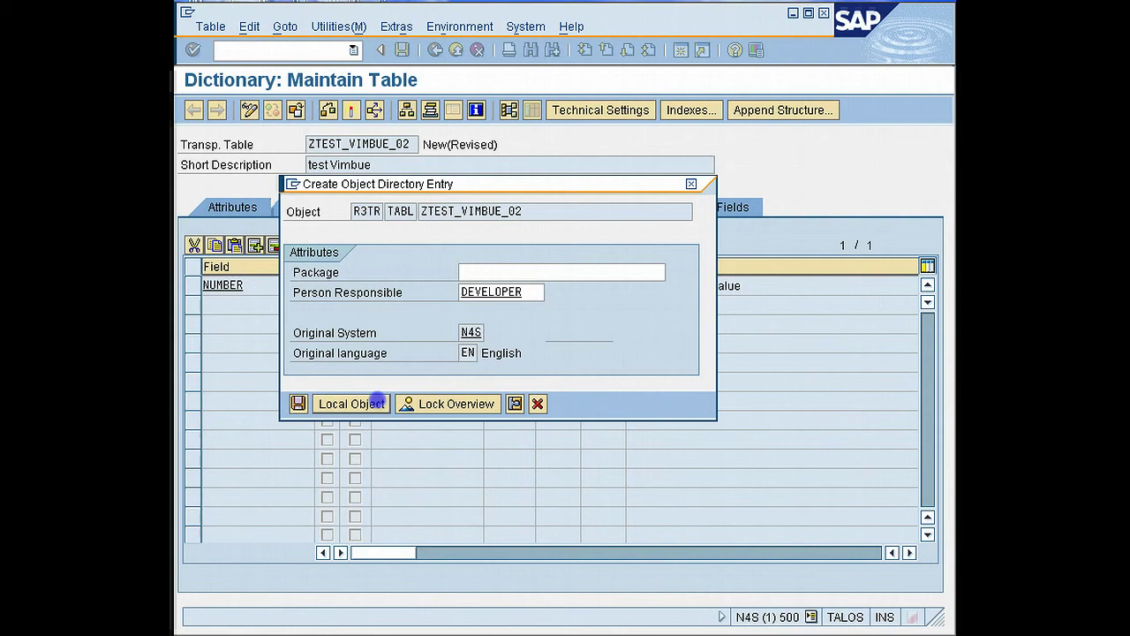
{"action": "left_click", "coordinate": [264, 504]}
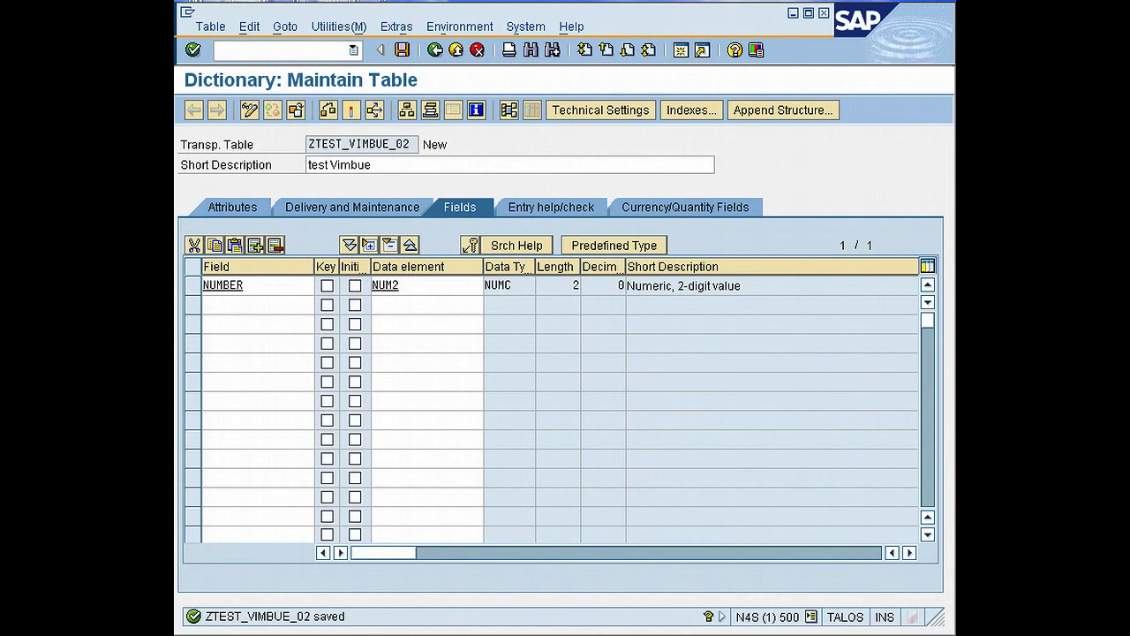
{"action": "double_click", "coordinate": [406, 282]}
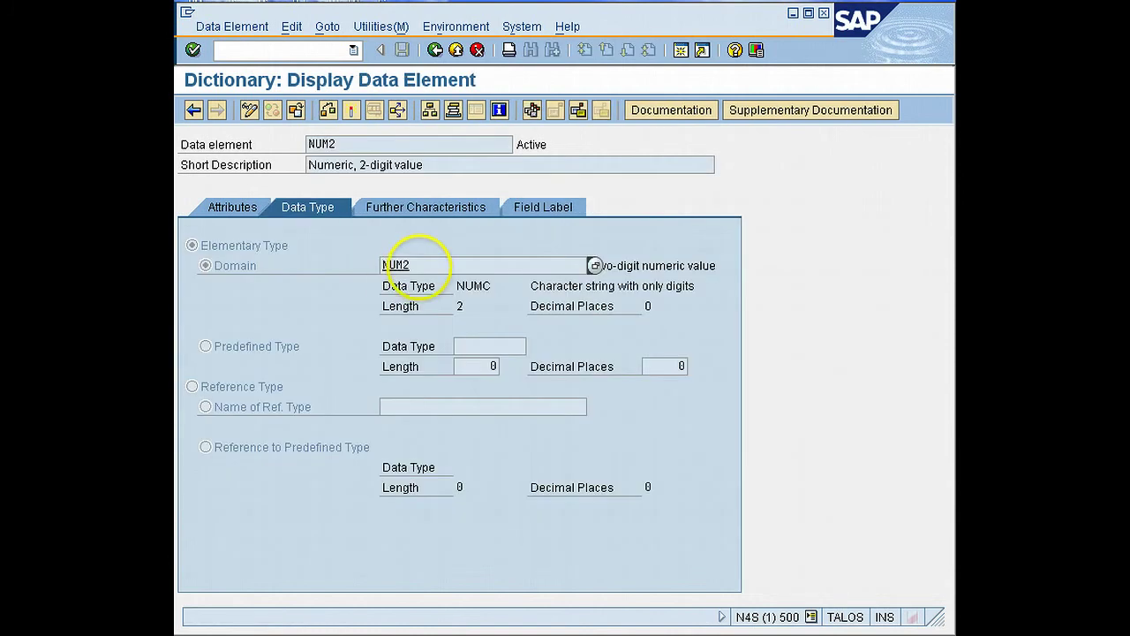
{"action": "left_click_drag", "start_coordinate": [413, 265], "coordinate": [378, 265]}
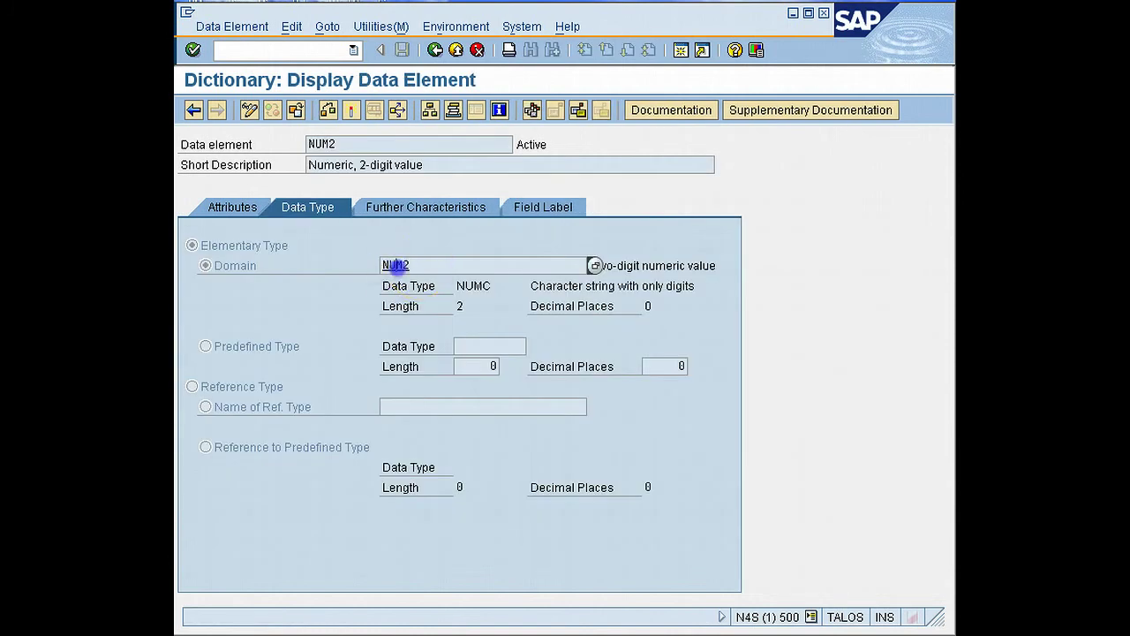
{"action": "left_click", "coordinate": [396, 265]}
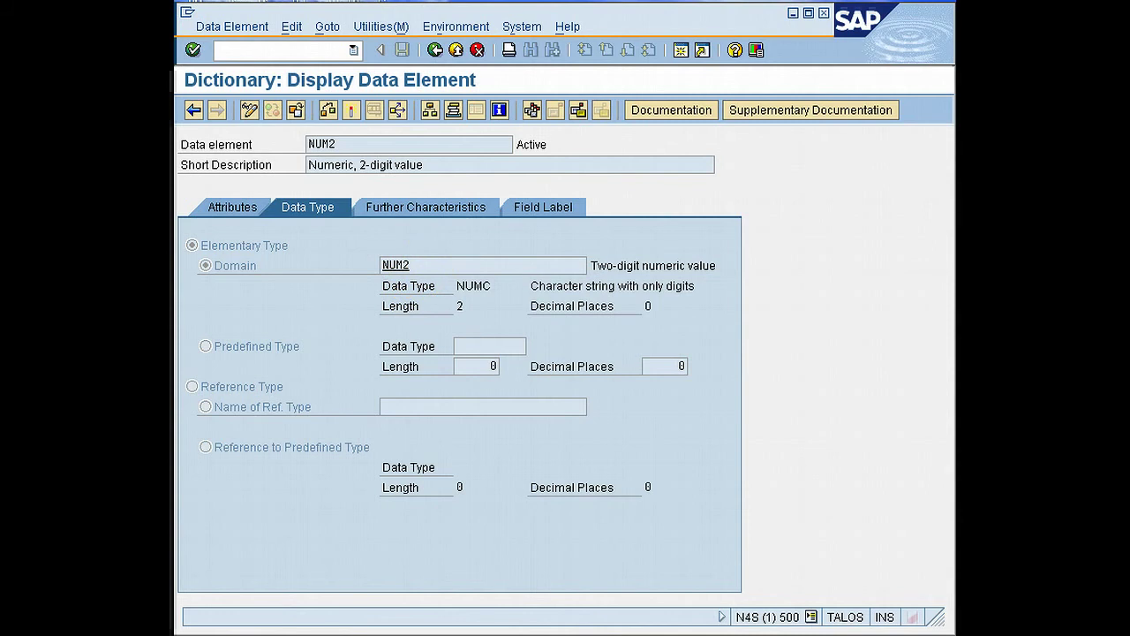
{"action": "double_click", "coordinate": [395, 265]}
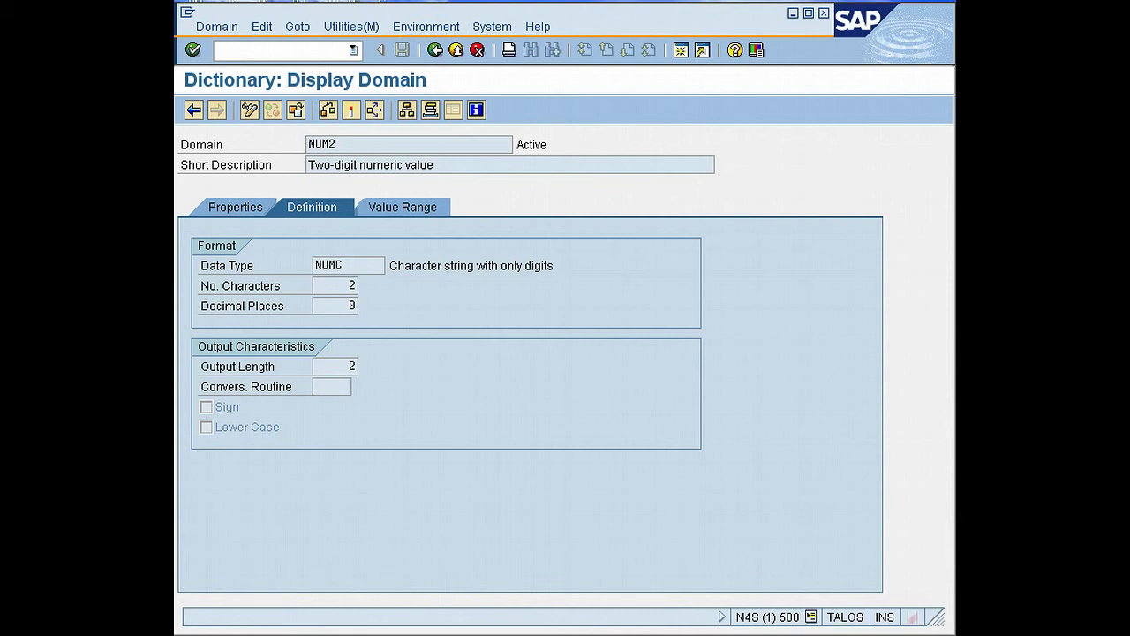
{"action": "key", "text": "F3"}
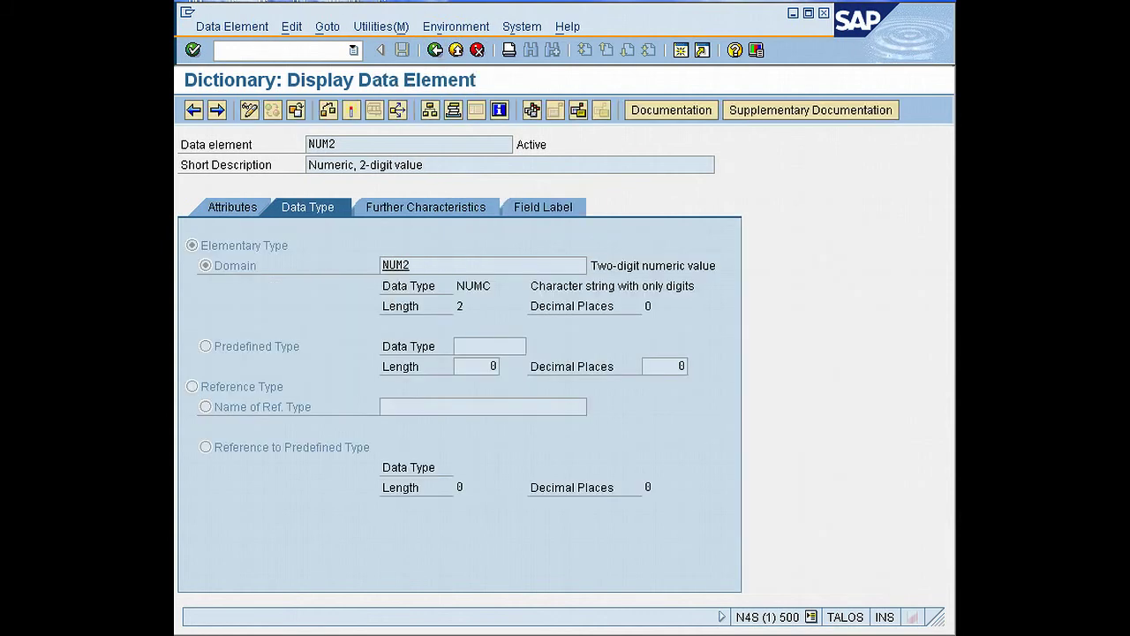
Step: Add a second field COMP_NAME with data element ZCOMP_NAME
{"action": "key", "text": "F3"}
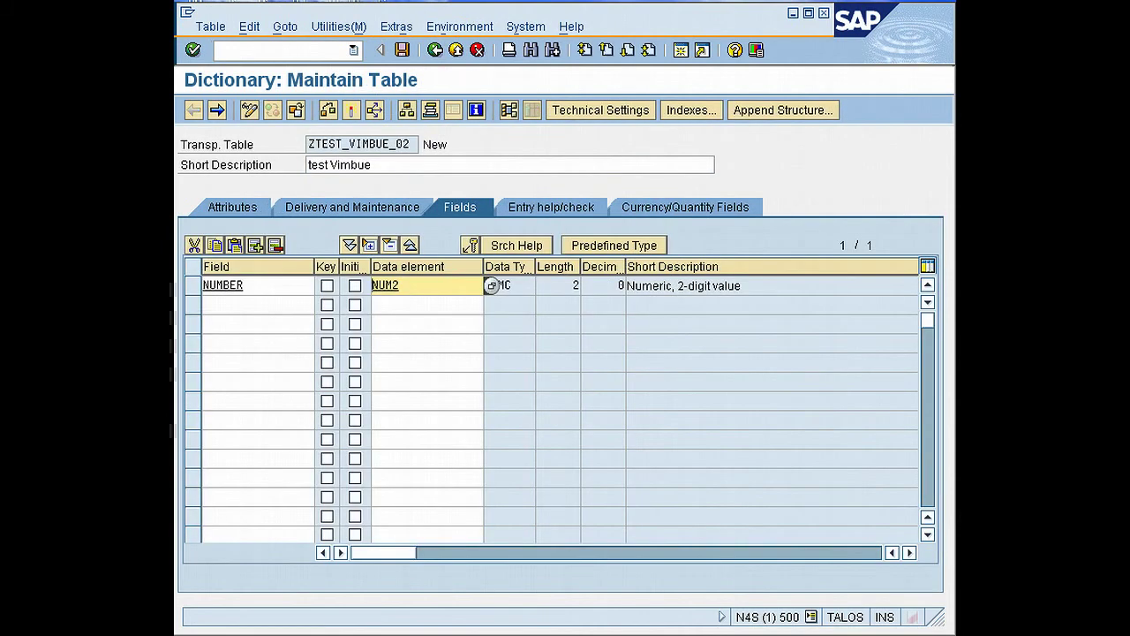
{"action": "left_click", "coordinate": [261, 305]}
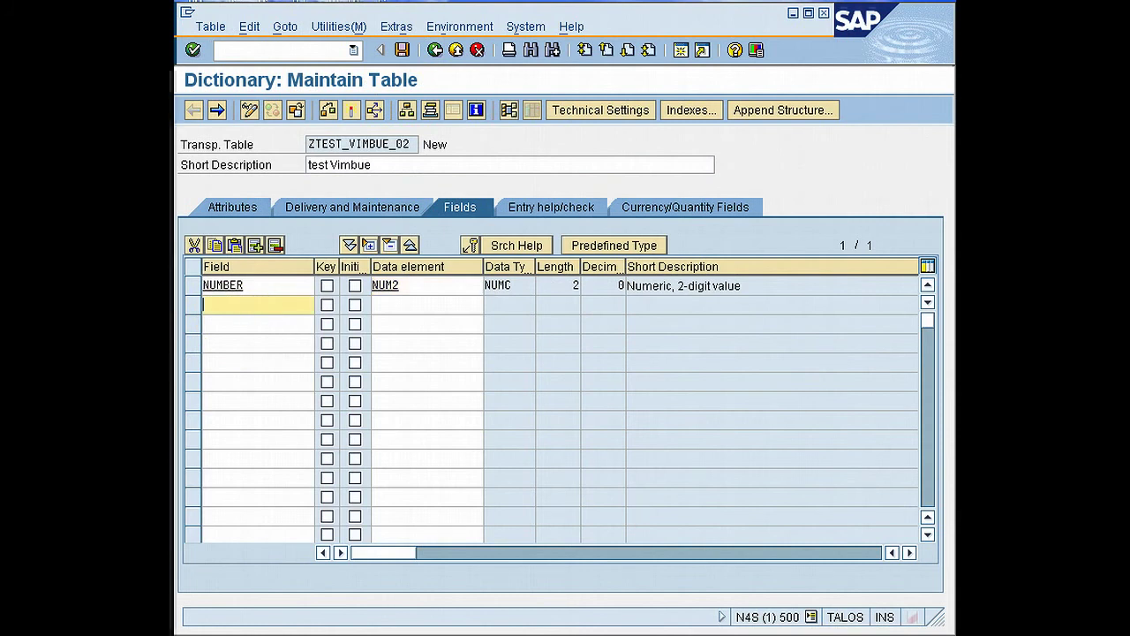
{"action": "type", "text": "comp_name"}
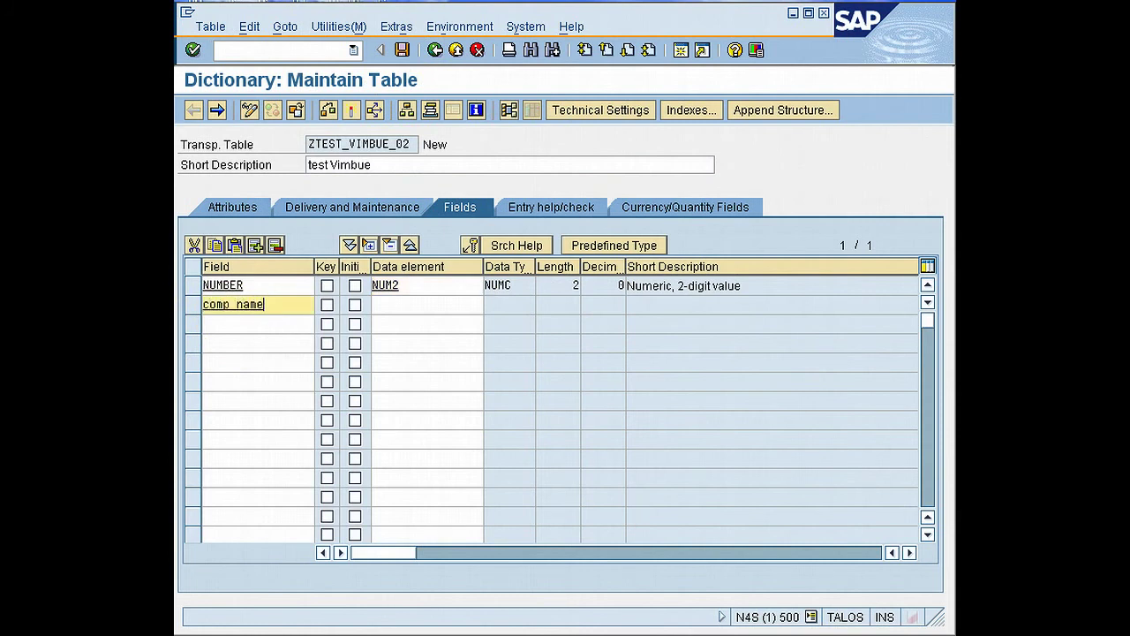
{"action": "left_click", "coordinate": [403, 305]}
{"action": "type", "text": "zcomp_name"}
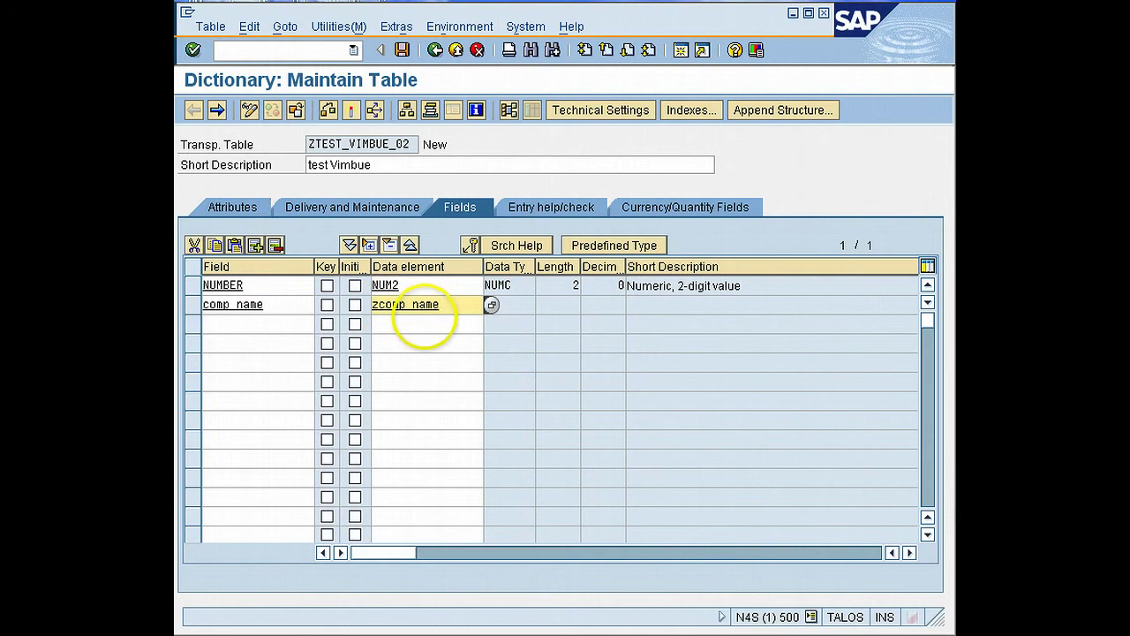
Step: Save the table and start creating the missing data element ZCOMP_NAME
{"action": "double_click", "coordinate": [422, 305]}
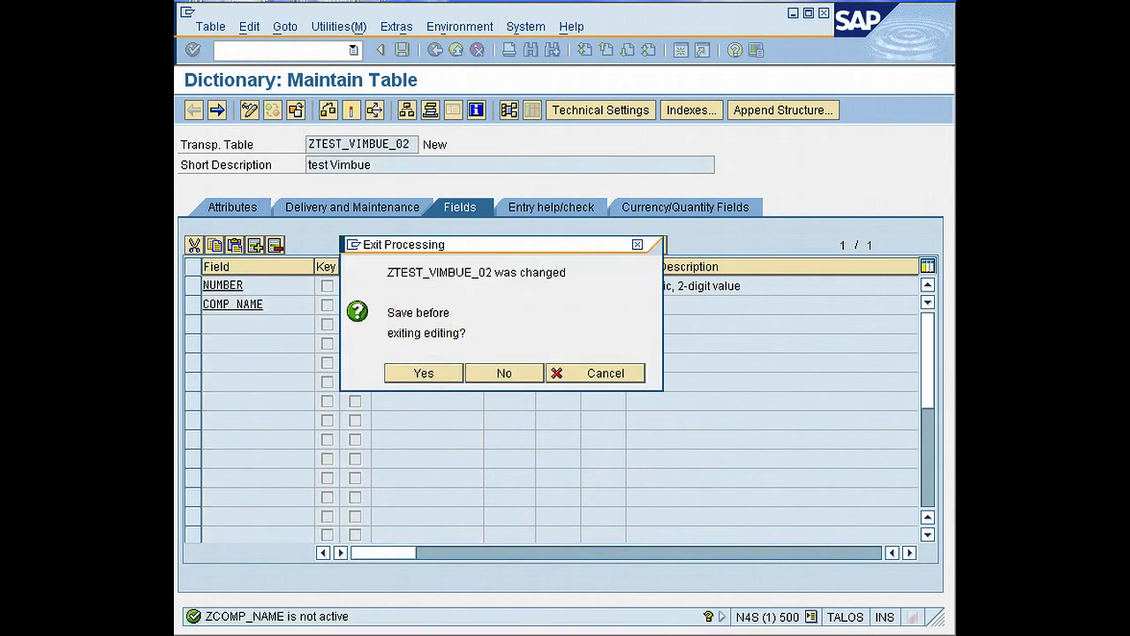
{"action": "left_click", "coordinate": [424, 372]}
{"action": "left_click", "coordinate": [265, 505]}
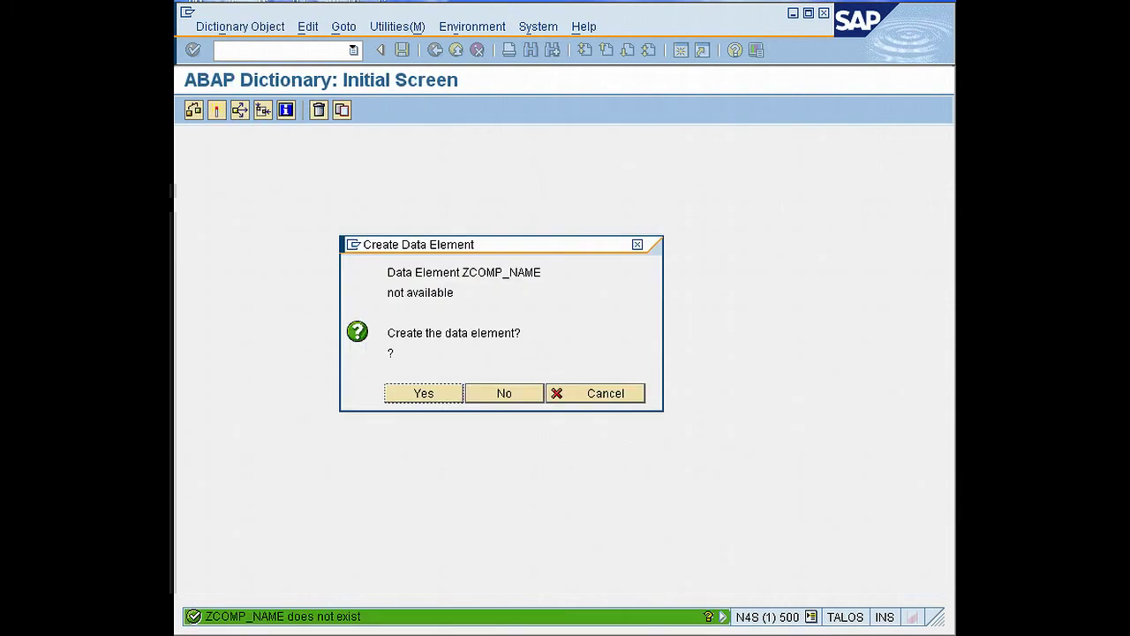
{"action": "left_click", "coordinate": [306, 477]}
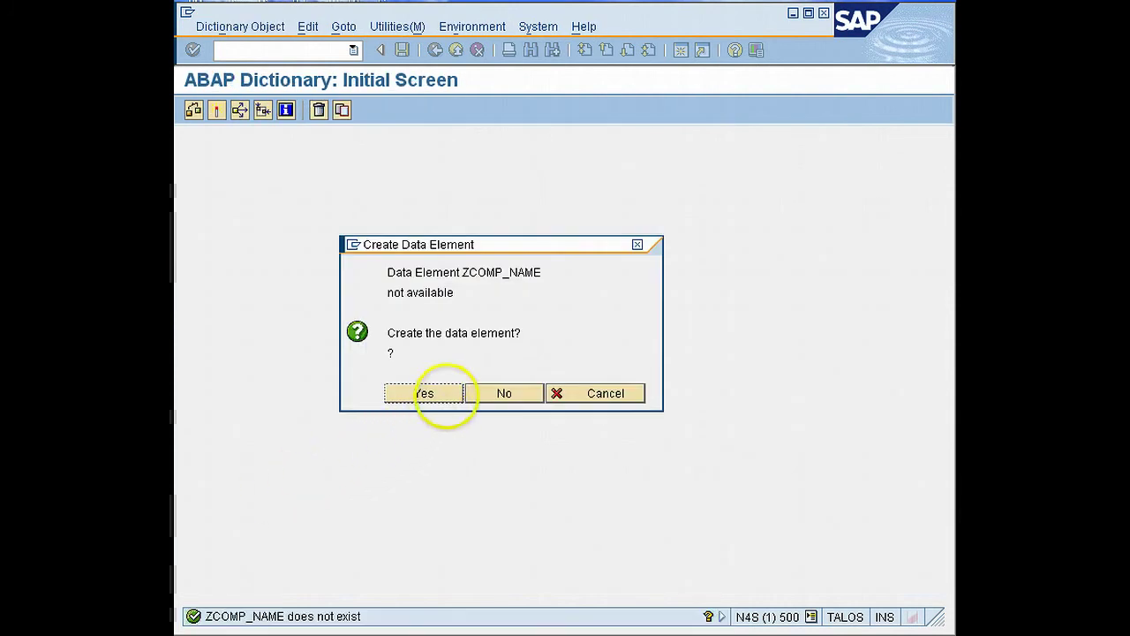
{"action": "left_click", "coordinate": [446, 391]}
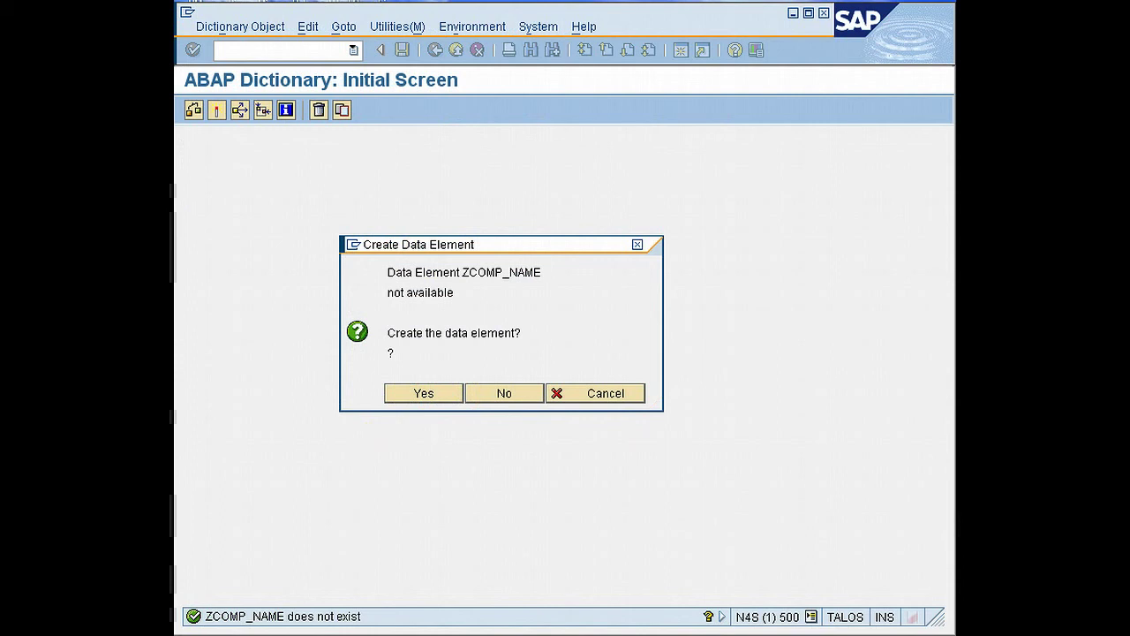
{"action": "left_click", "coordinate": [438, 390]}
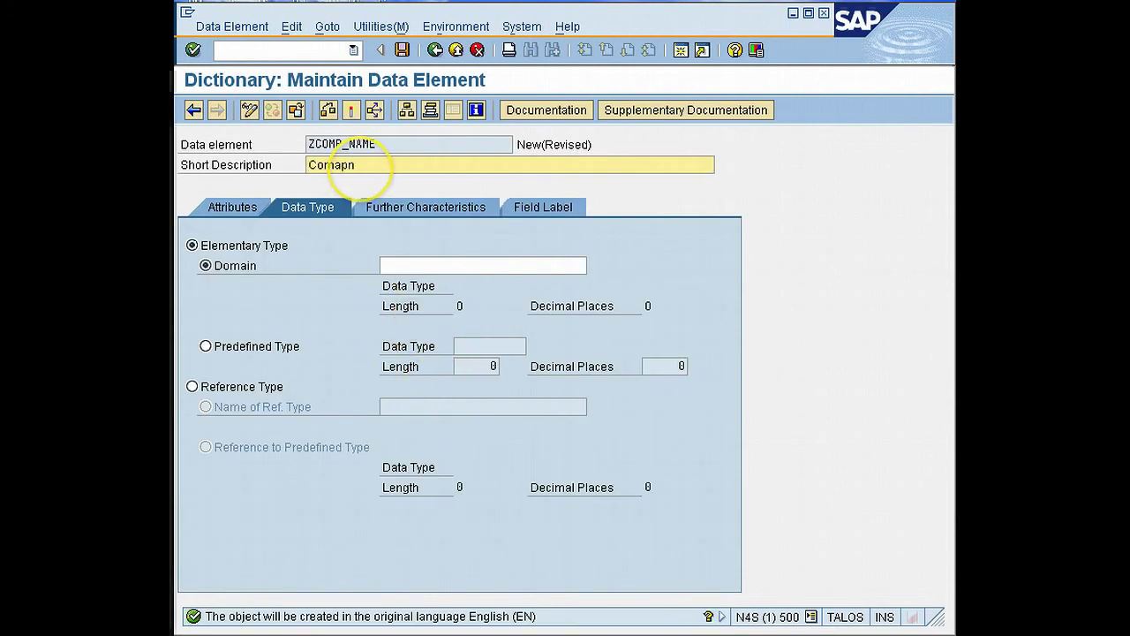
Step: Correct the description to 'Company name' and enter field labels 'Comp N' and 'Company name'
{"action": "key", "text": "BackSpace"}
{"action": "key", "text": "BackSpace"}
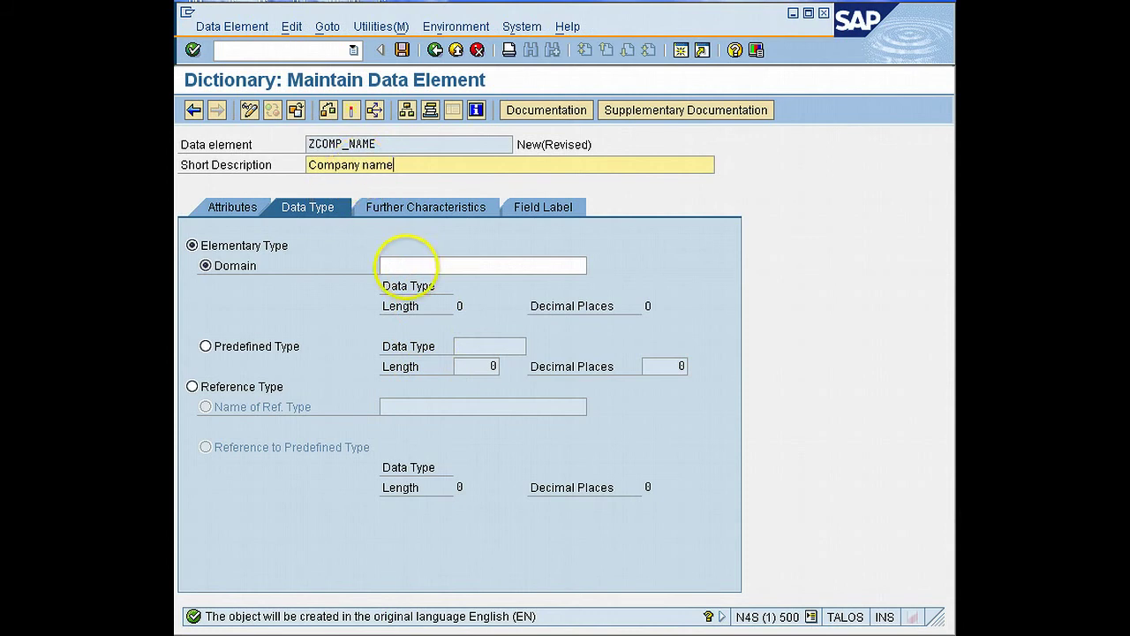
{"action": "left_click", "coordinate": [417, 265]}
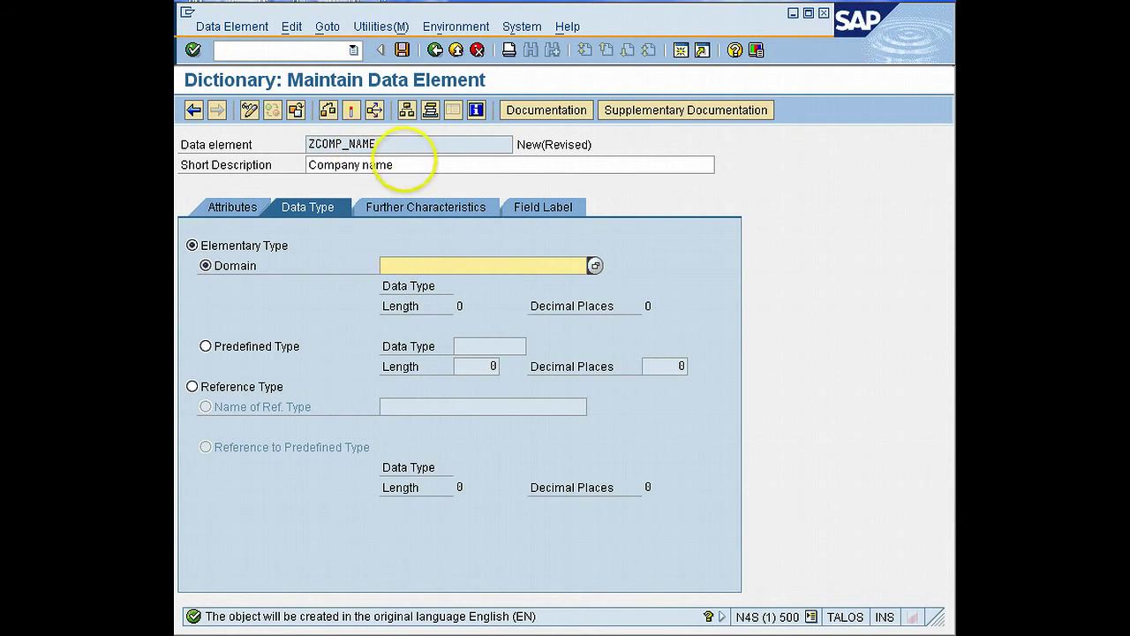
{"action": "left_click_drag", "start_coordinate": [398, 164], "coordinate": [251, 155]}
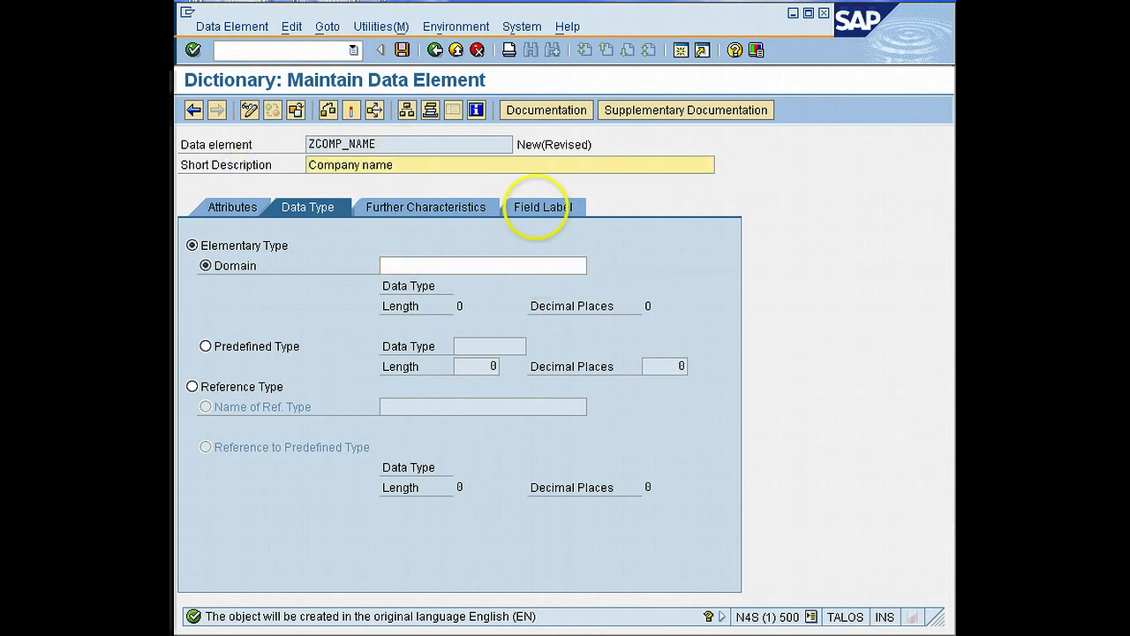
{"action": "left_click", "coordinate": [537, 206]}
{"action": "left_click", "coordinate": [394, 262]}
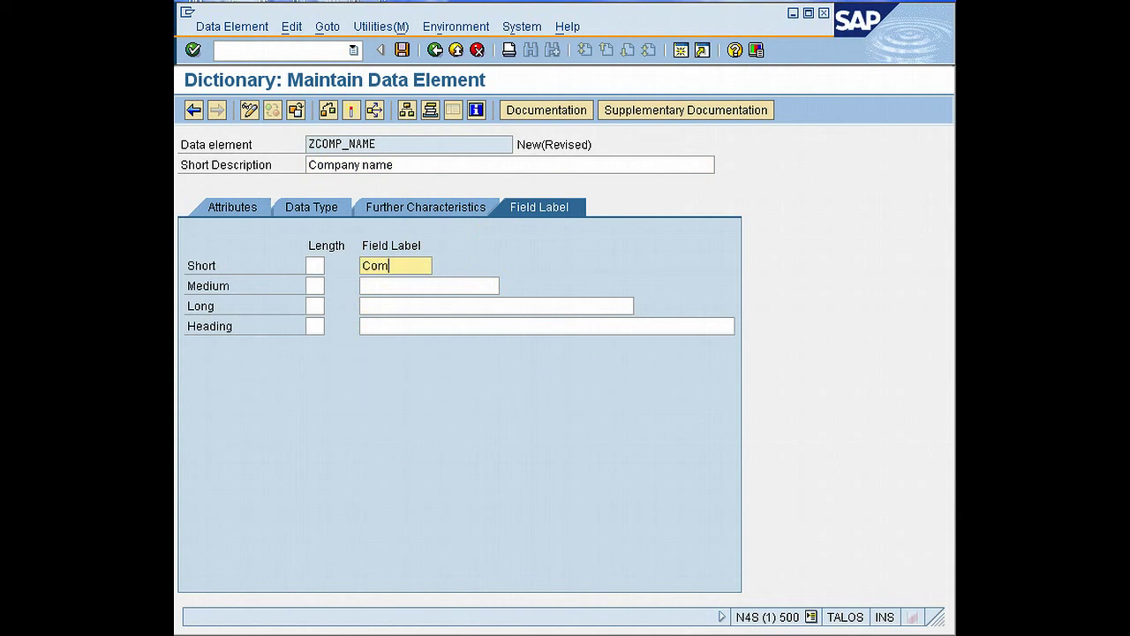
{"action": "type", "text": "Comp N"}
{"action": "left_click", "coordinate": [385, 284]}
{"action": "type", "text": "Company name"}
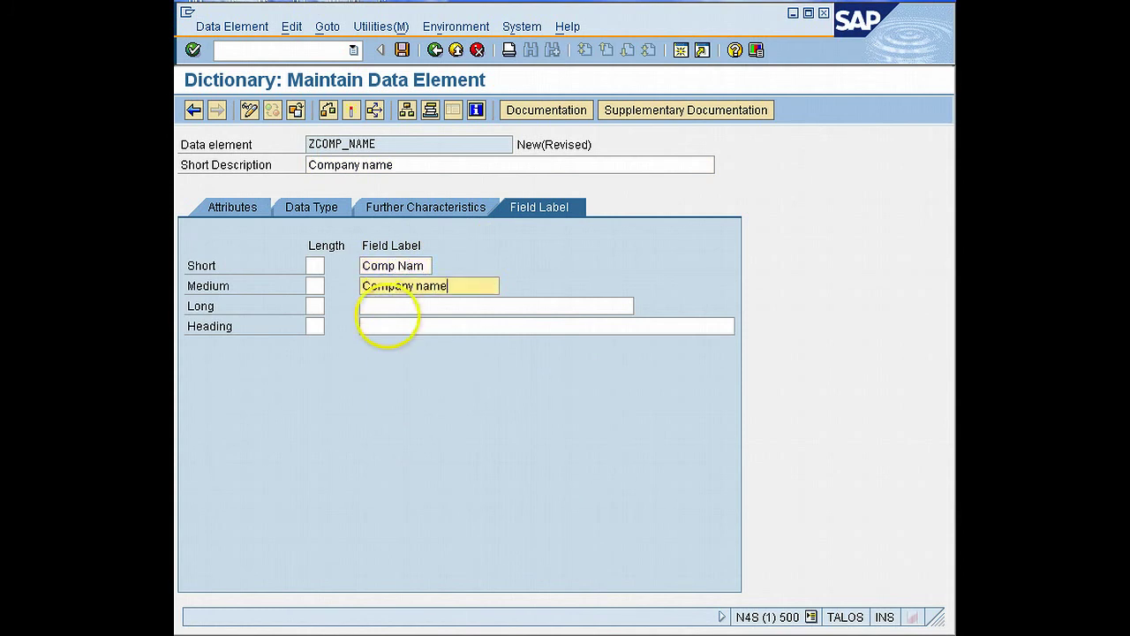
{"action": "left_click", "coordinate": [388, 305]}
{"action": "type", "text": "Company name"}
{"action": "left_click", "coordinate": [391, 325]}
{"action": "type", "text": "Company name"}
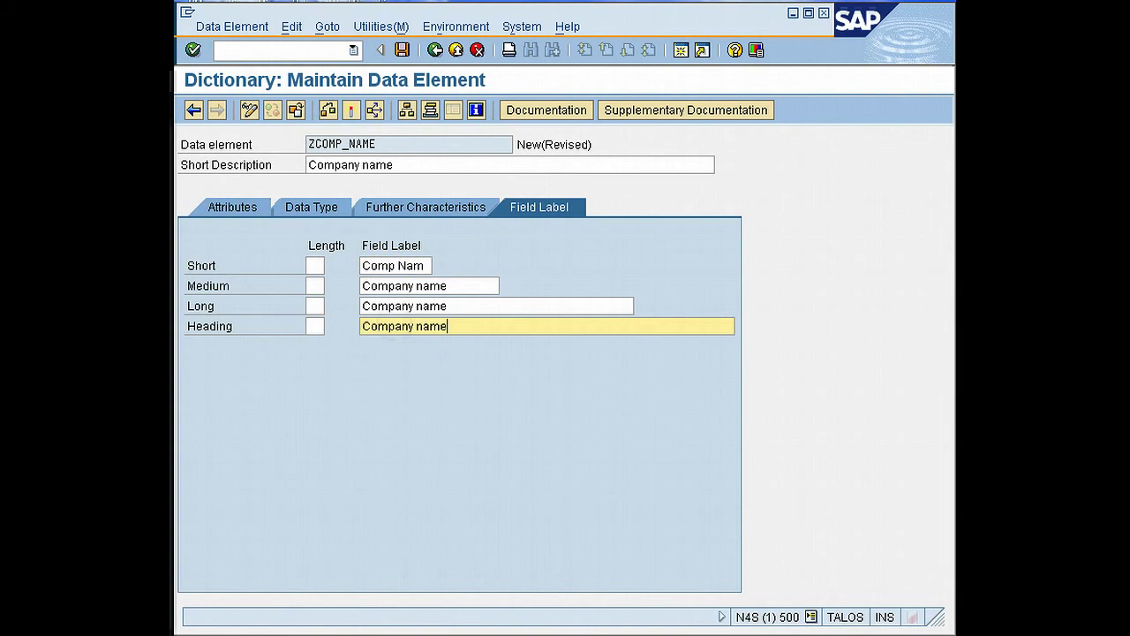
Step: Set label lengths 10, 15, 25, 30 and save ZCOMP_NAME as a local object
{"action": "left_click", "coordinate": [318, 264]}
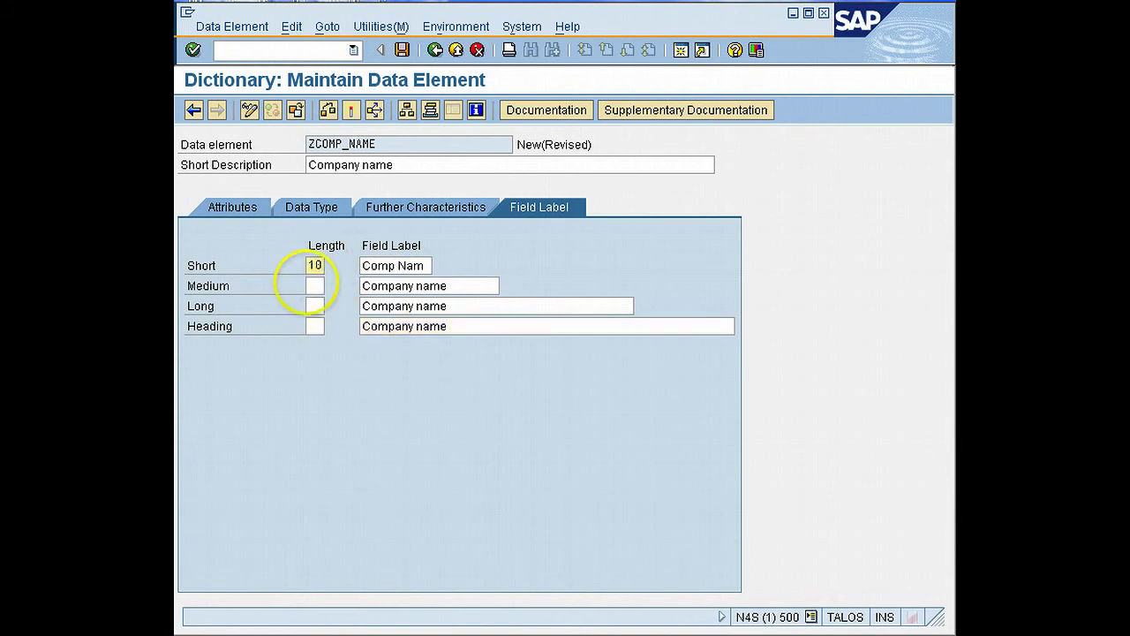
{"action": "left_click", "coordinate": [311, 286]}
{"action": "type", "text": "15"}
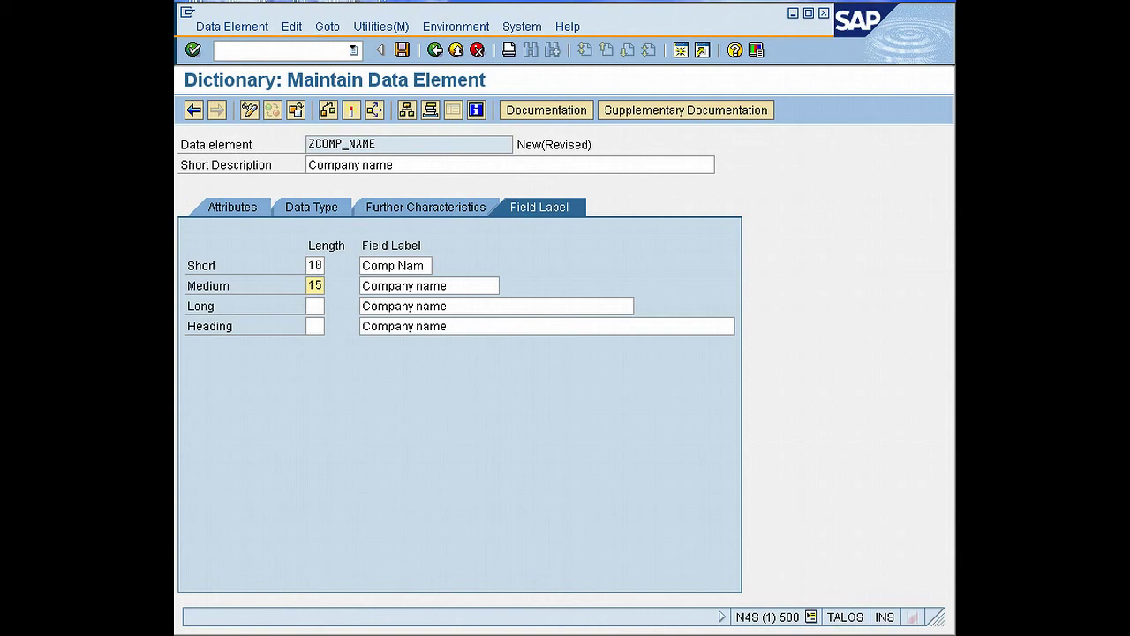
{"action": "left_click", "coordinate": [313, 303]}
{"action": "left_click", "coordinate": [292, 327]}
{"action": "type", "text": "30"}
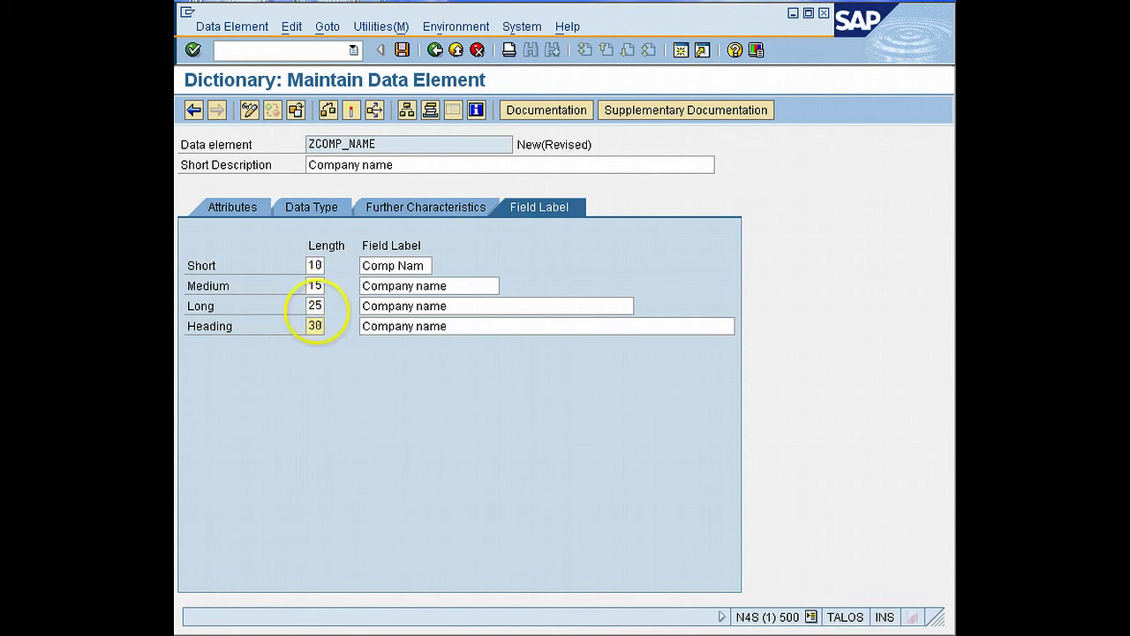
{"action": "left_click", "coordinate": [401, 49]}
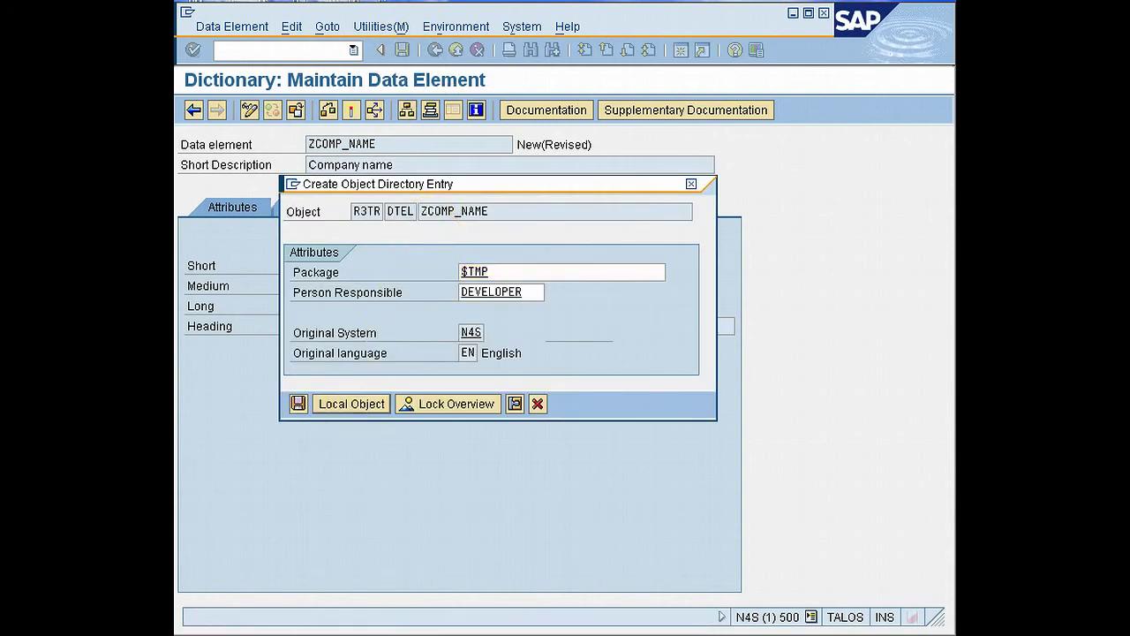
{"action": "left_click", "coordinate": [351, 404]}
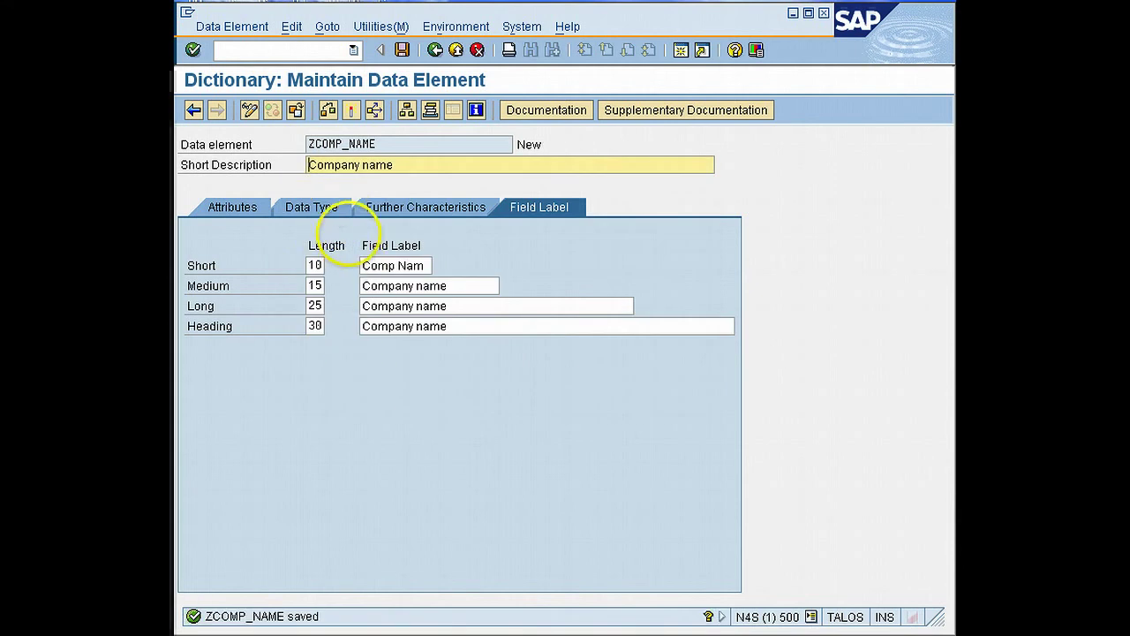
Step: Enter domain ZCOMP_NAM on the Data Type tab and proceed to create it
{"action": "left_click", "coordinate": [339, 206]}
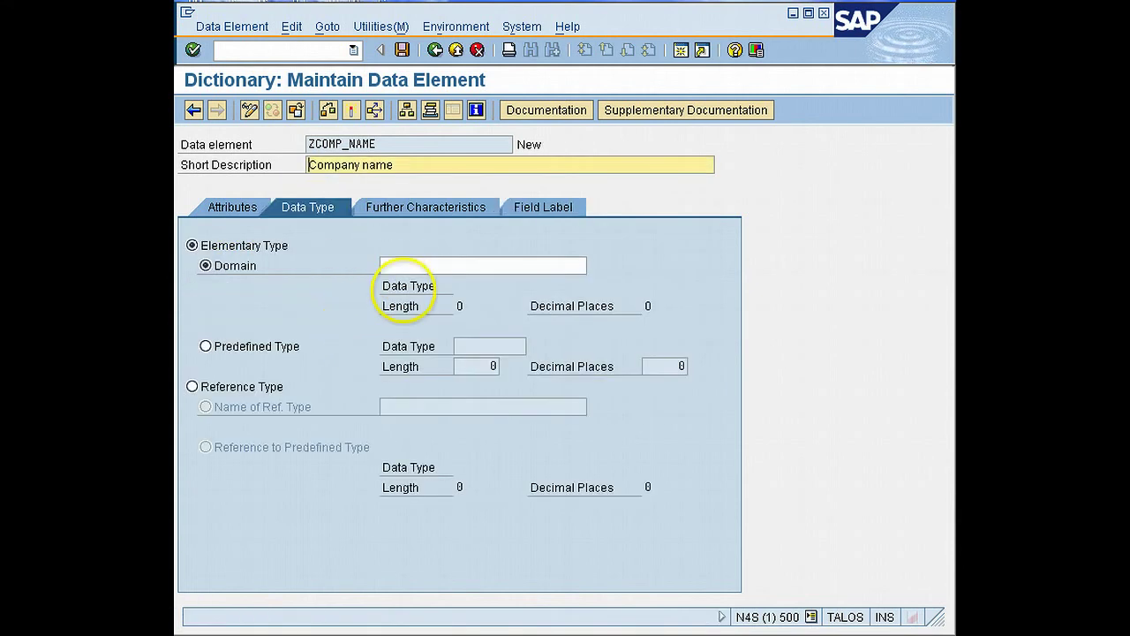
{"action": "left_click", "coordinate": [415, 264]}
{"action": "type", "text": "zcomp"}
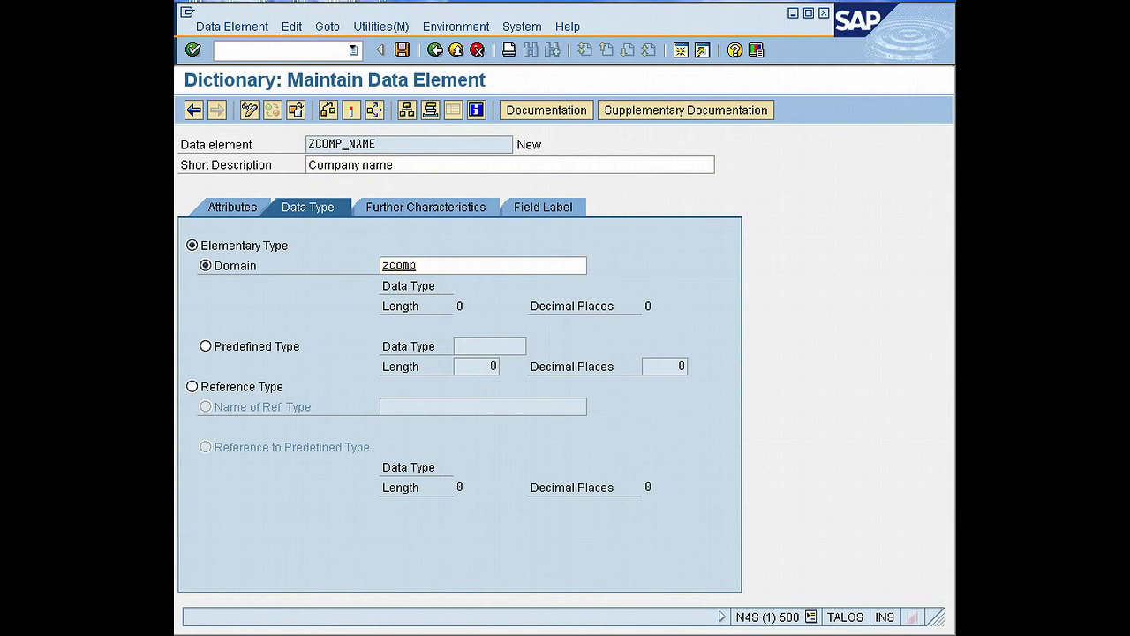
{"action": "type", "text": "name"}
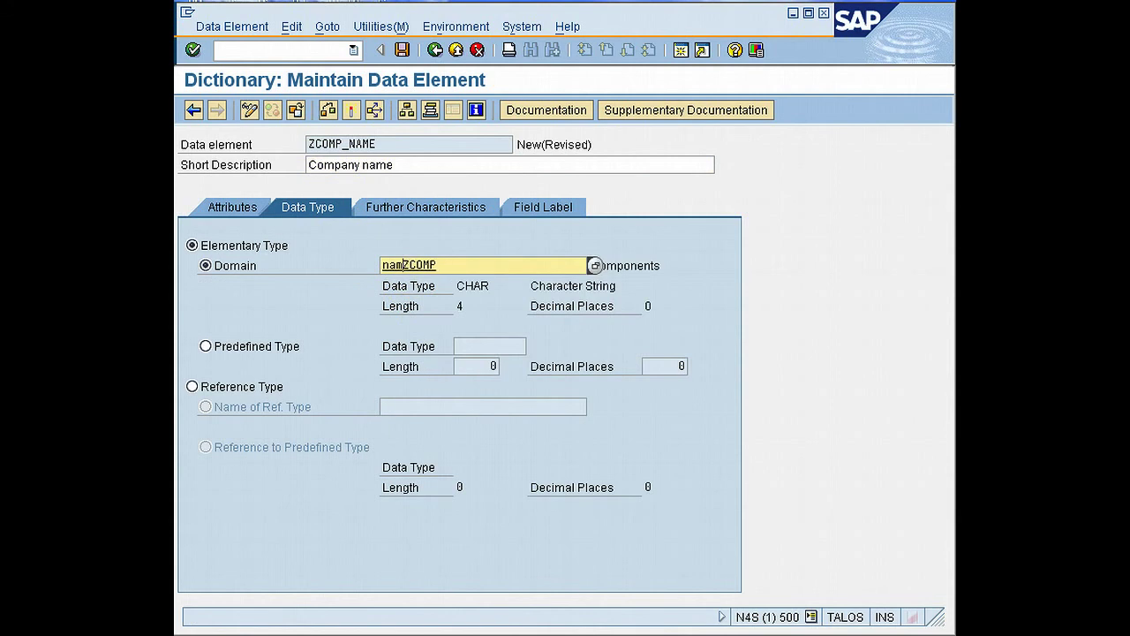
{"action": "key", "text": "BackSpace"}
{"action": "key", "text": "BackSpace"}
{"action": "key", "text": "BackSpace"}
{"action": "left_click", "coordinate": [417, 265]}
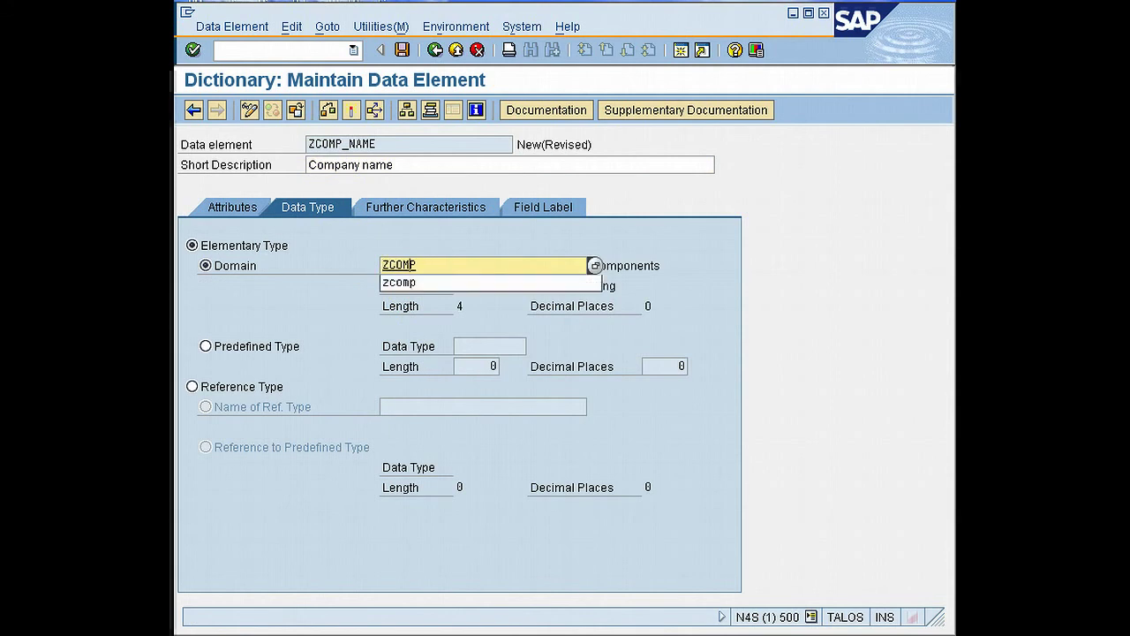
{"action": "type", "text": "_nam"}
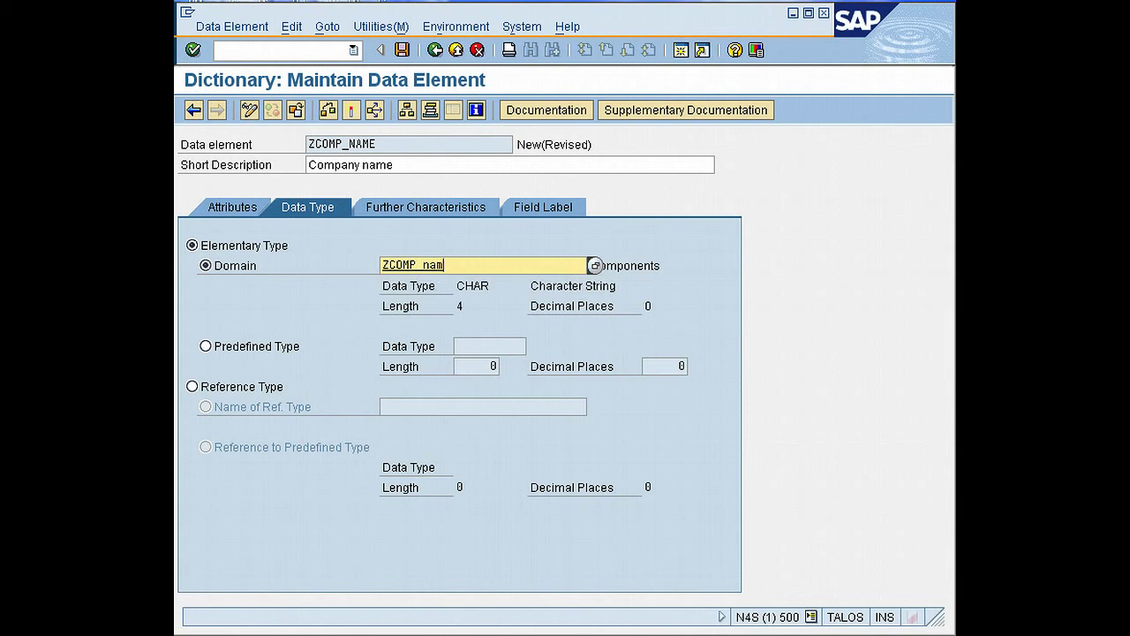
{"action": "type", "text": "e"}
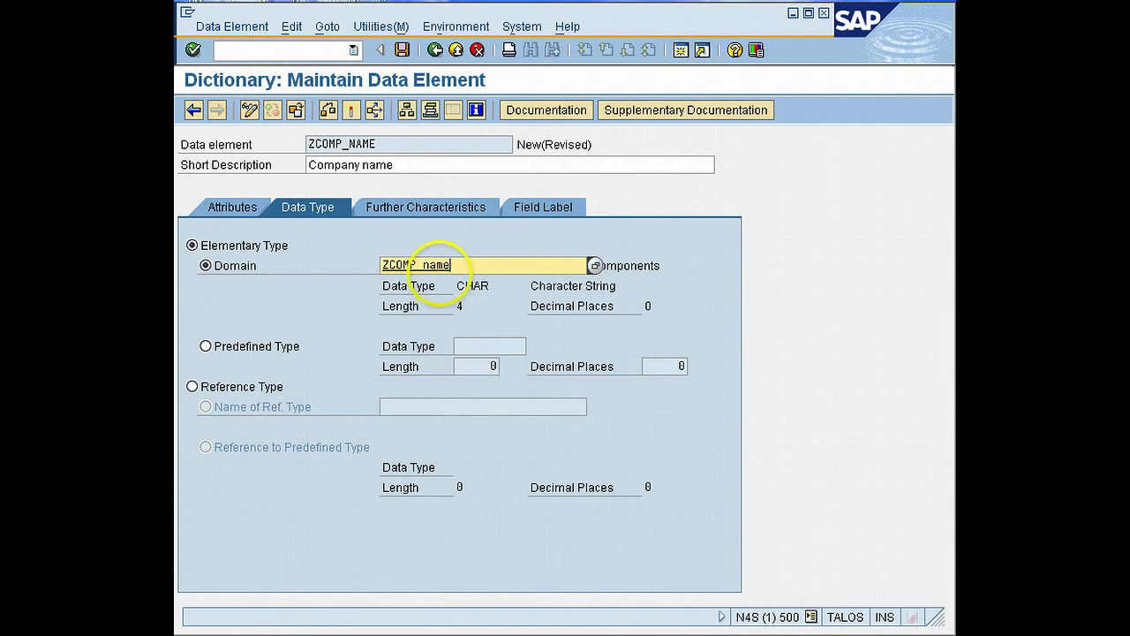
{"action": "key", "text": "BackSpace"}
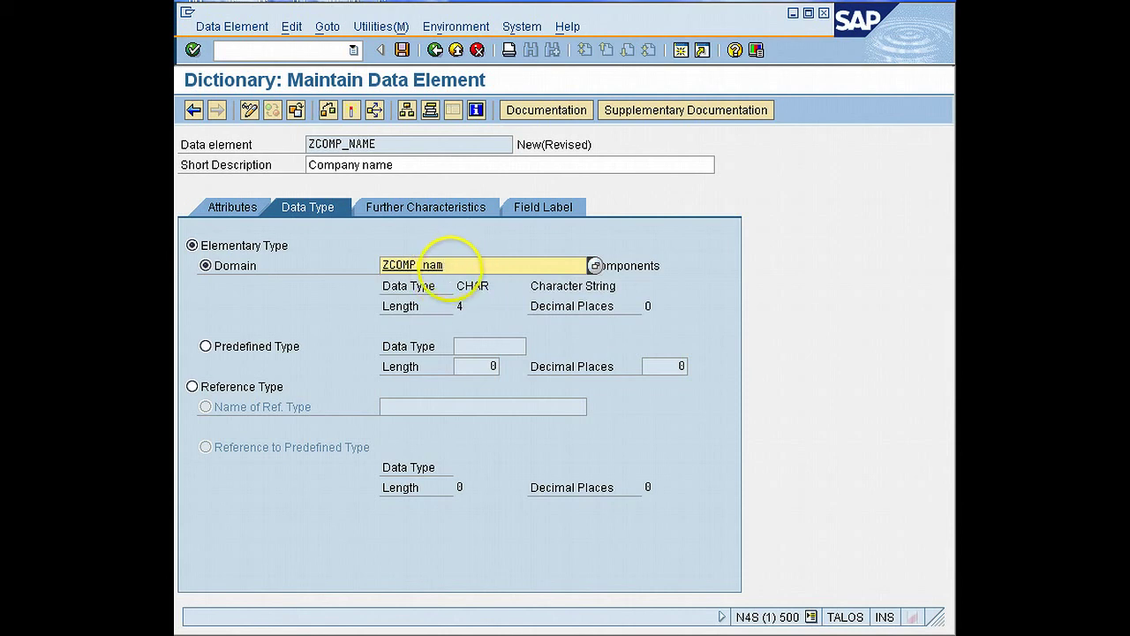
{"action": "key", "text": "F3"}
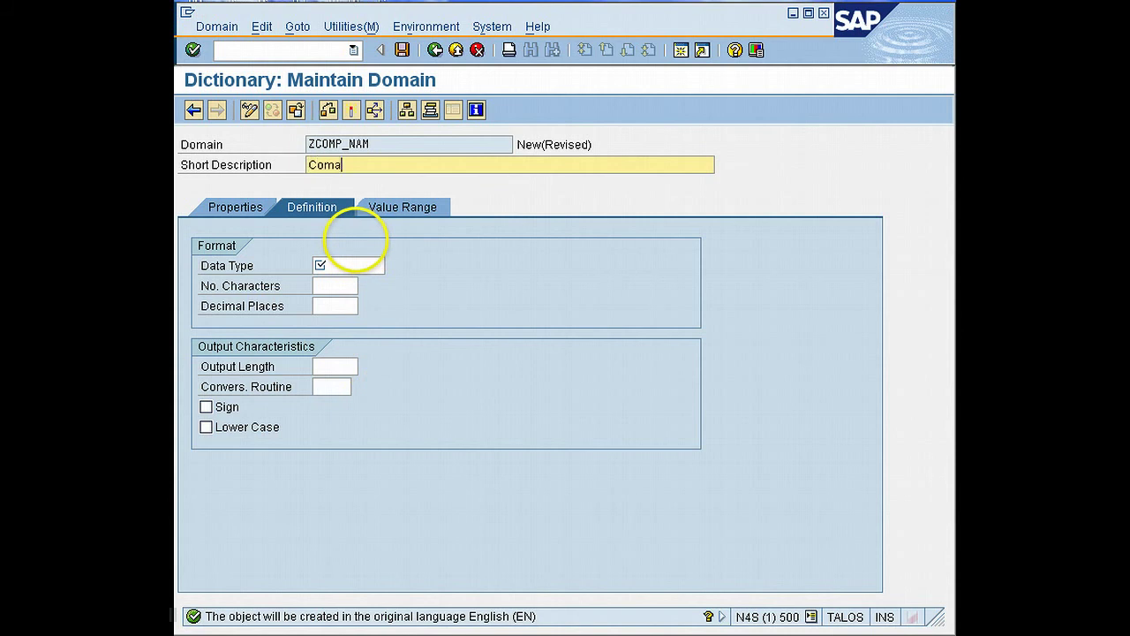
Step: Describe domain ZCOMP_NAM as 'Company Name', type CHAR with 30 characters, and save it locally
{"action": "type", "text": "pany Name"}
{"action": "left_click", "coordinate": [343, 264]}
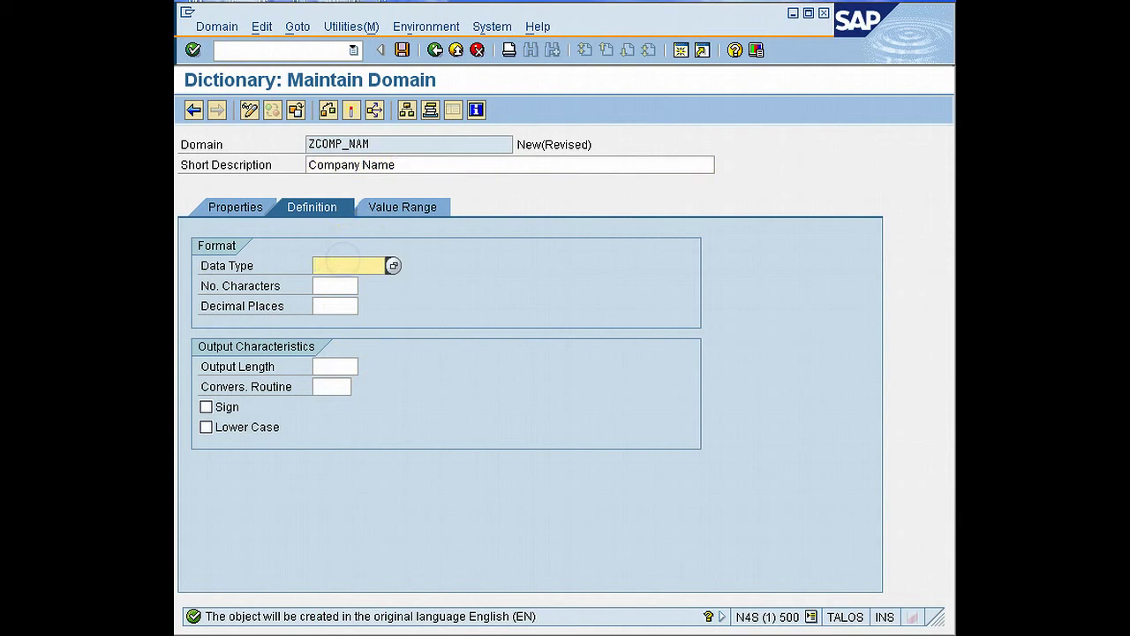
{"action": "type", "text": "char30"}
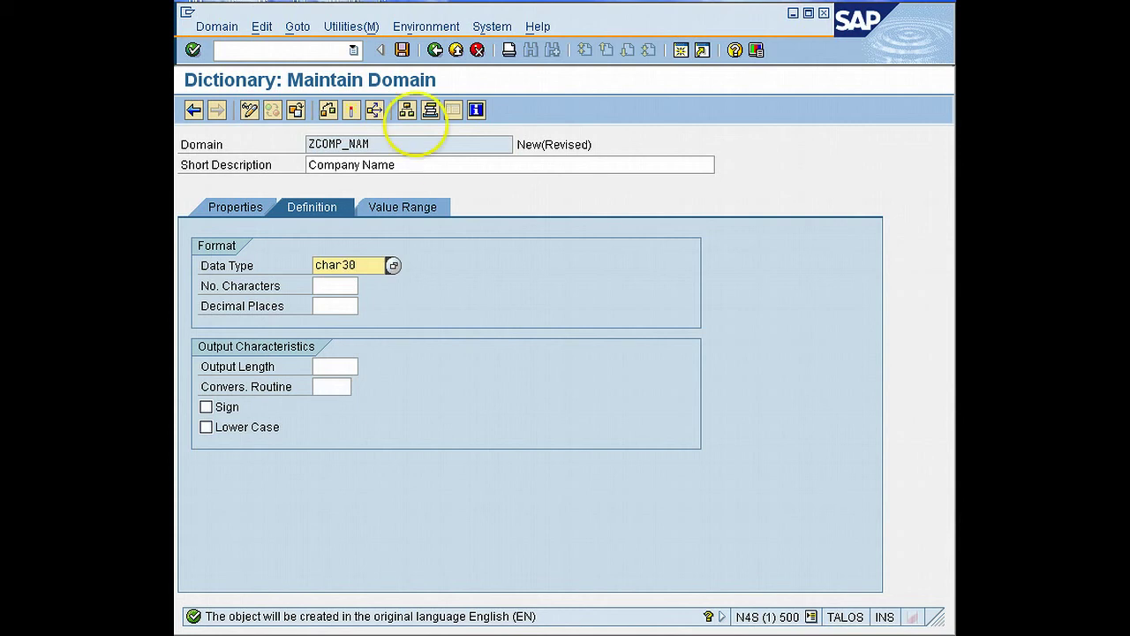
{"action": "left_click", "coordinate": [401, 49]}
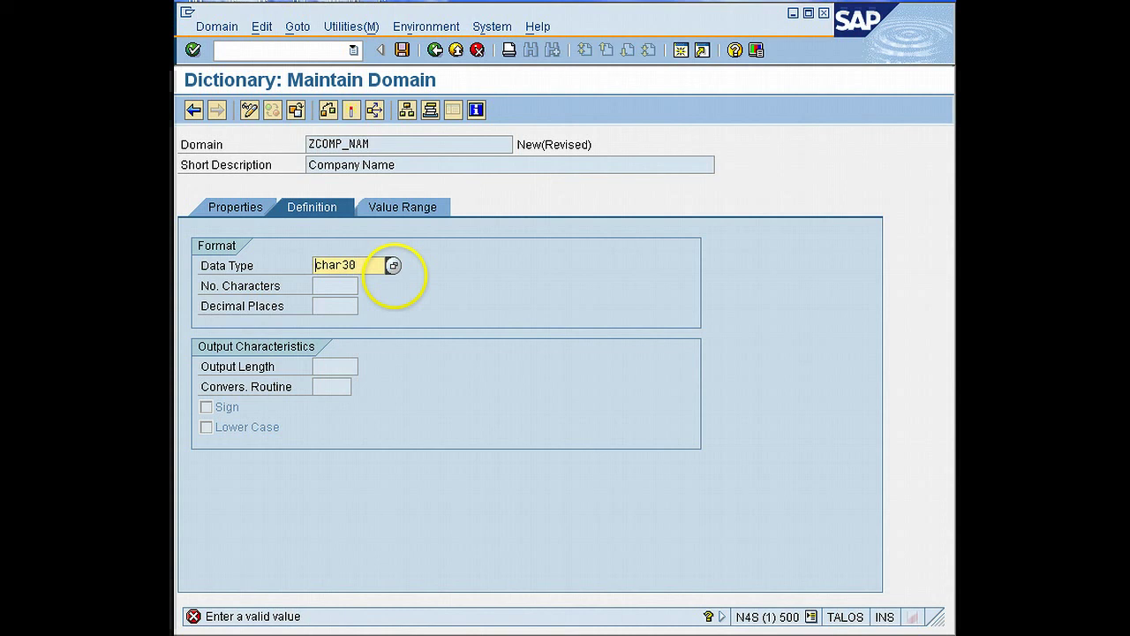
{"action": "left_click", "coordinate": [374, 265]}
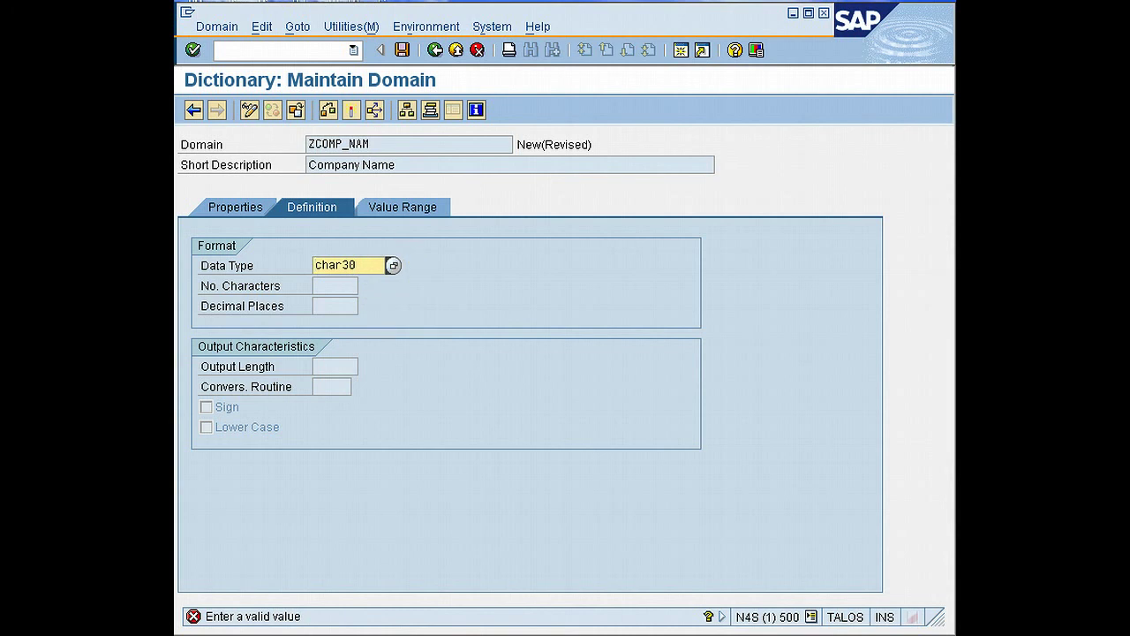
{"action": "key", "text": "BackSpace"}
{"action": "key", "text": "BackSpace"}
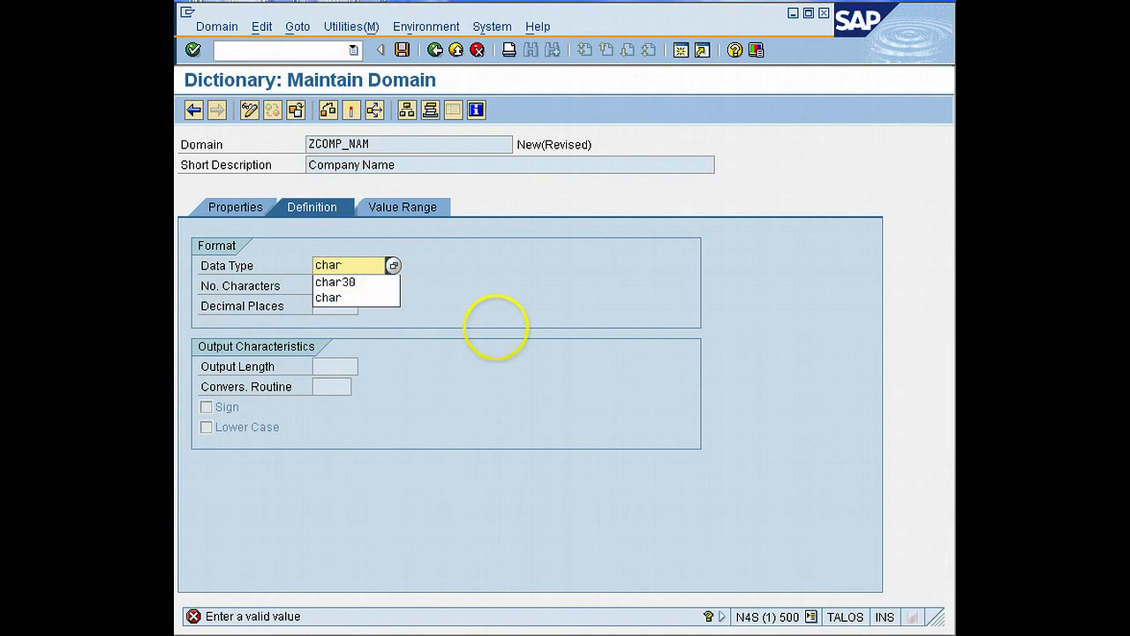
{"action": "key", "text": "ctrl+s"}
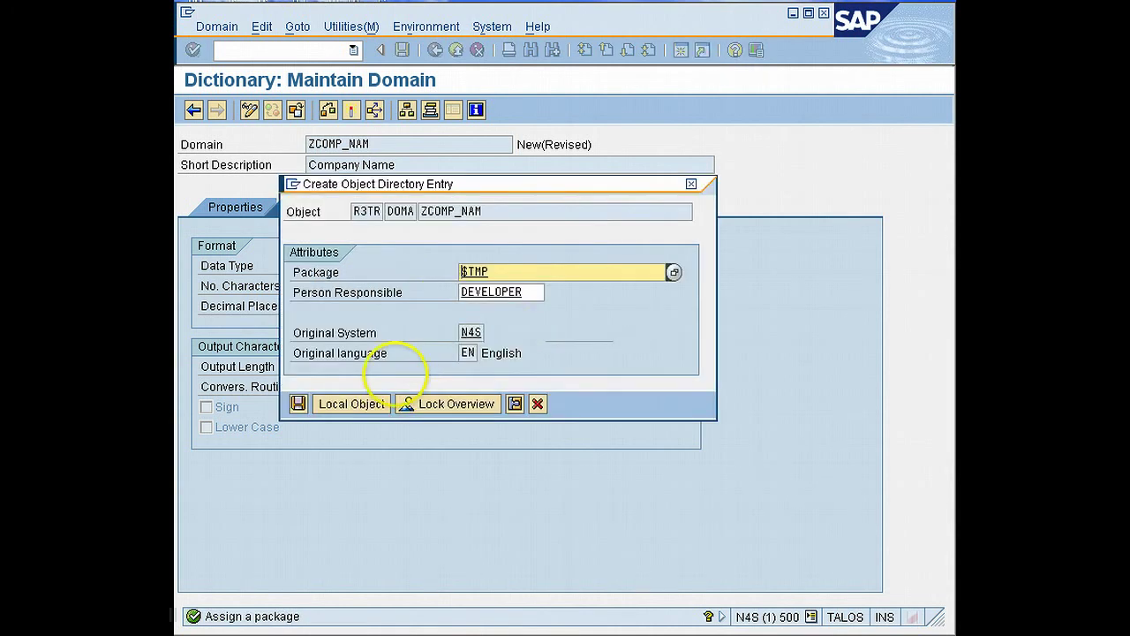
{"action": "left_click", "coordinate": [362, 404]}
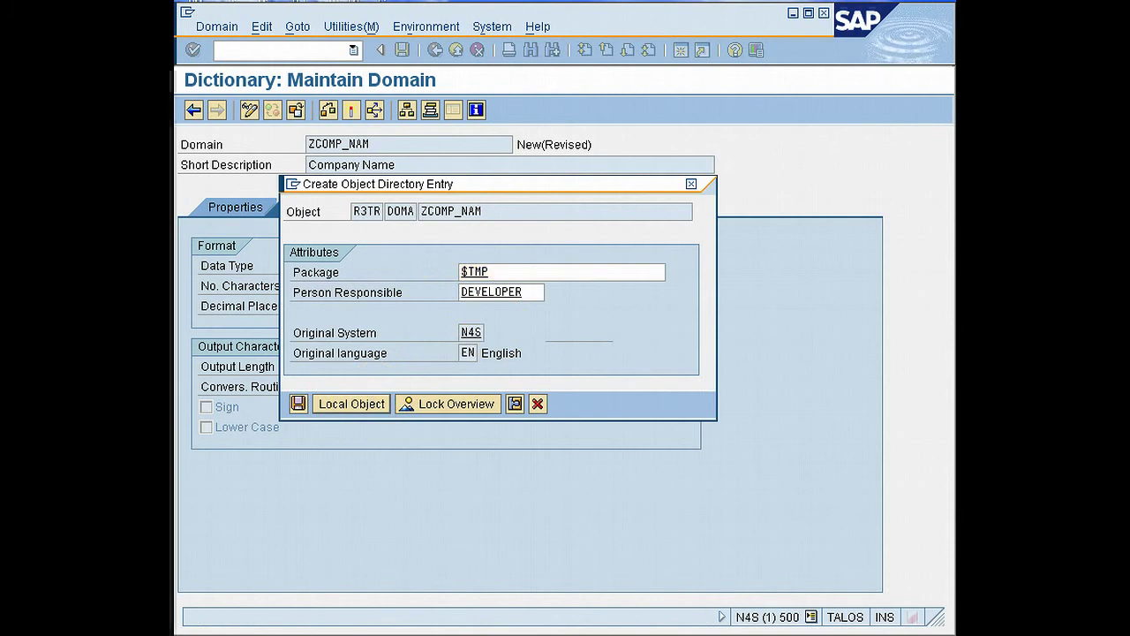
{"action": "left_click", "coordinate": [343, 286]}
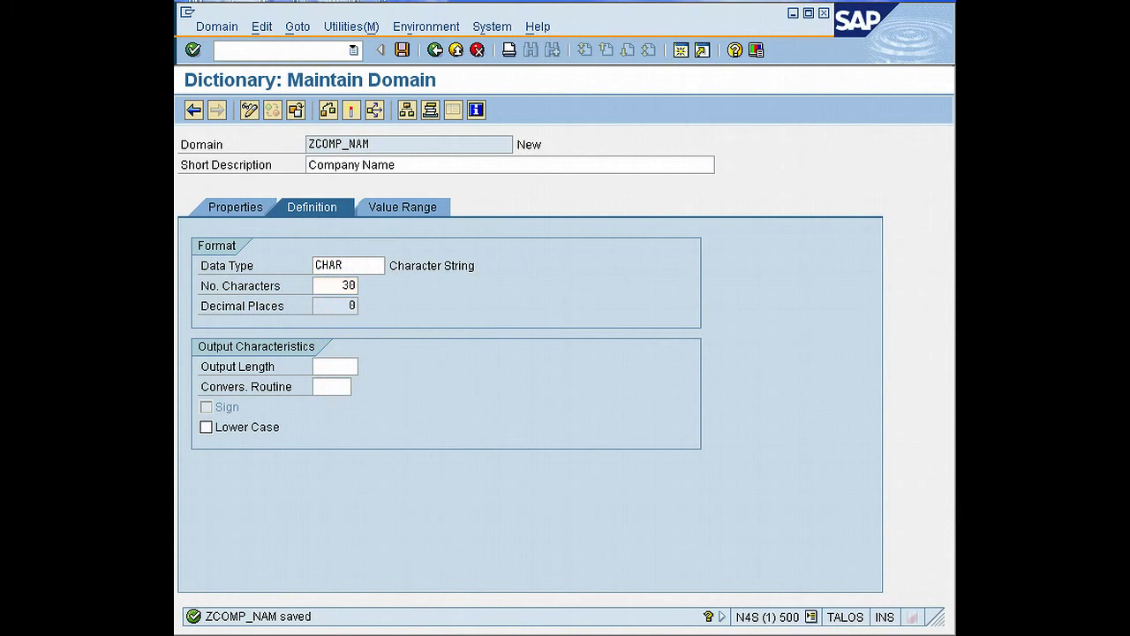
Step: Fill the output length 30, then save and activate domain ZCOMP_NAM from the worklist
{"action": "key", "text": "Return"}
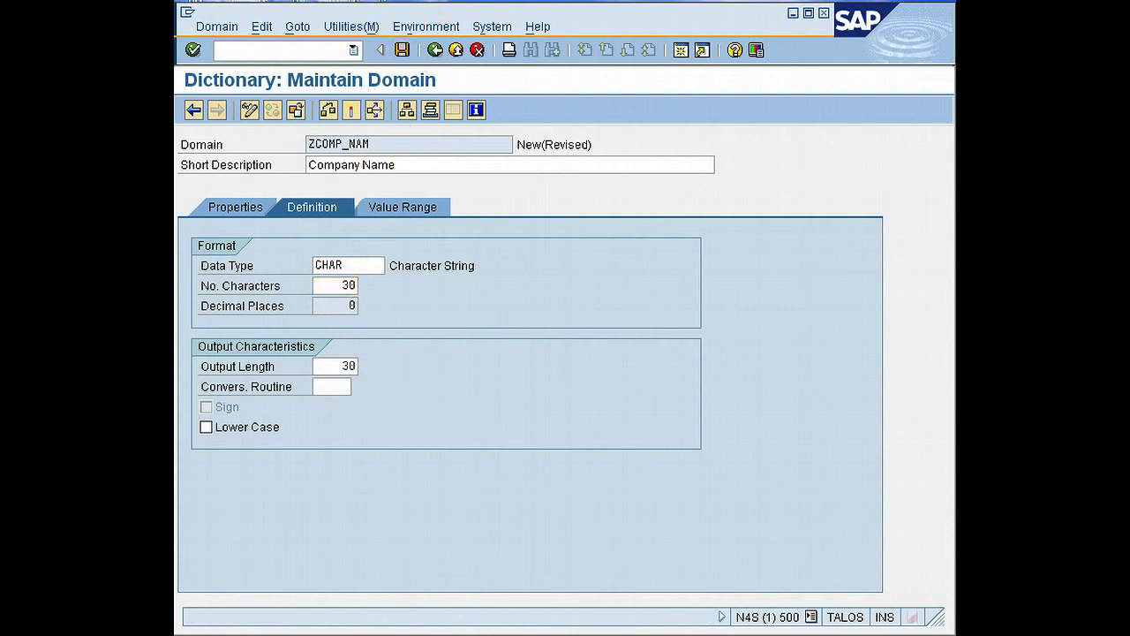
{"action": "key", "text": "ctrl+s"}
{"action": "key", "text": "ctrl+F3"}
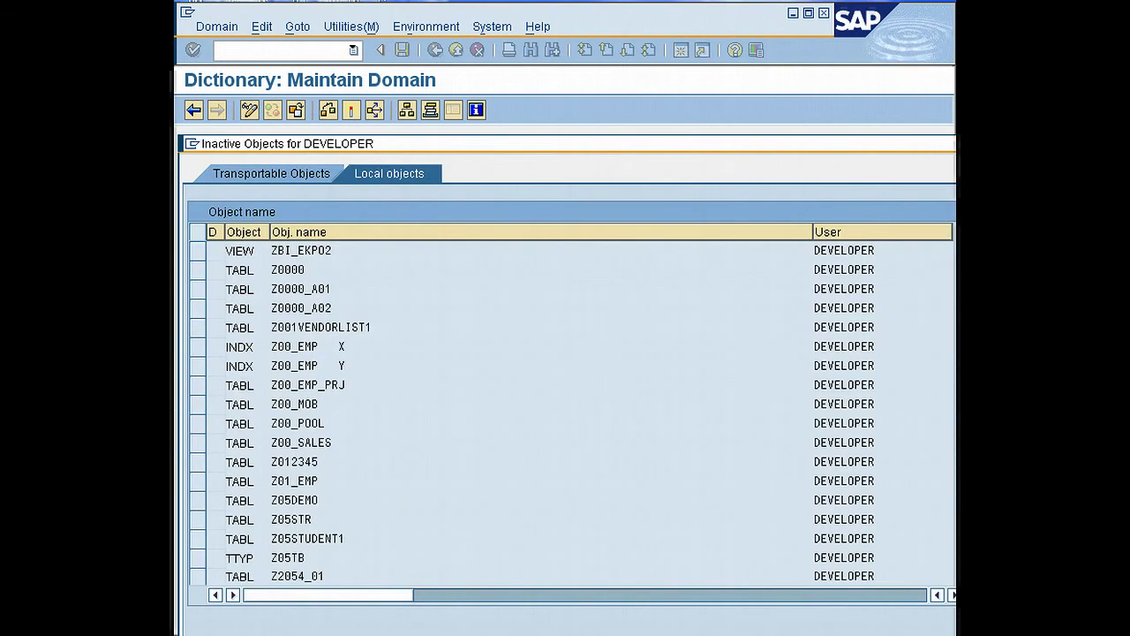
{"action": "key", "text": "Return"}
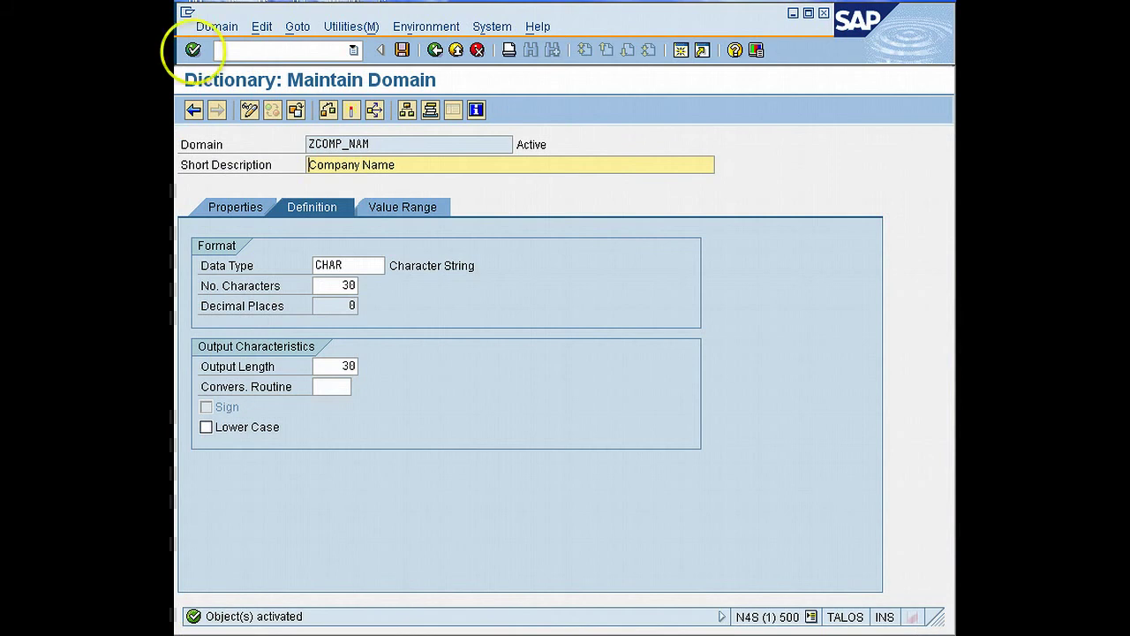
{"action": "left_click", "coordinate": [399, 209]}
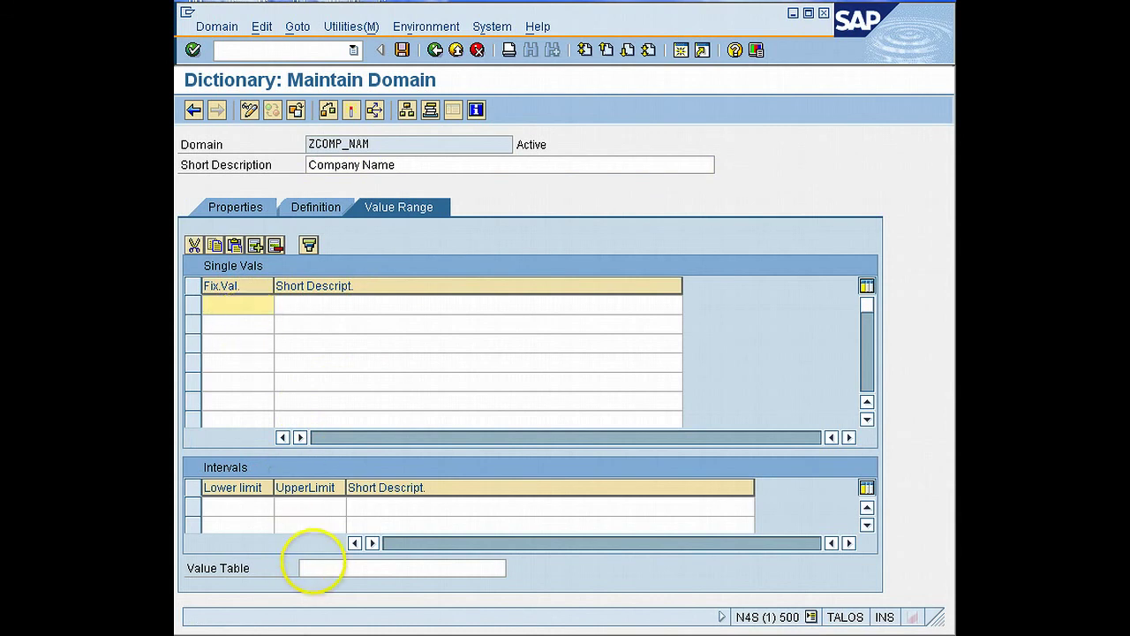
Step: Leave domain ZCOMP_NAM's Value Range tab and return to data element ZCOMP_NAME
{"action": "left_click", "coordinate": [313, 568]}
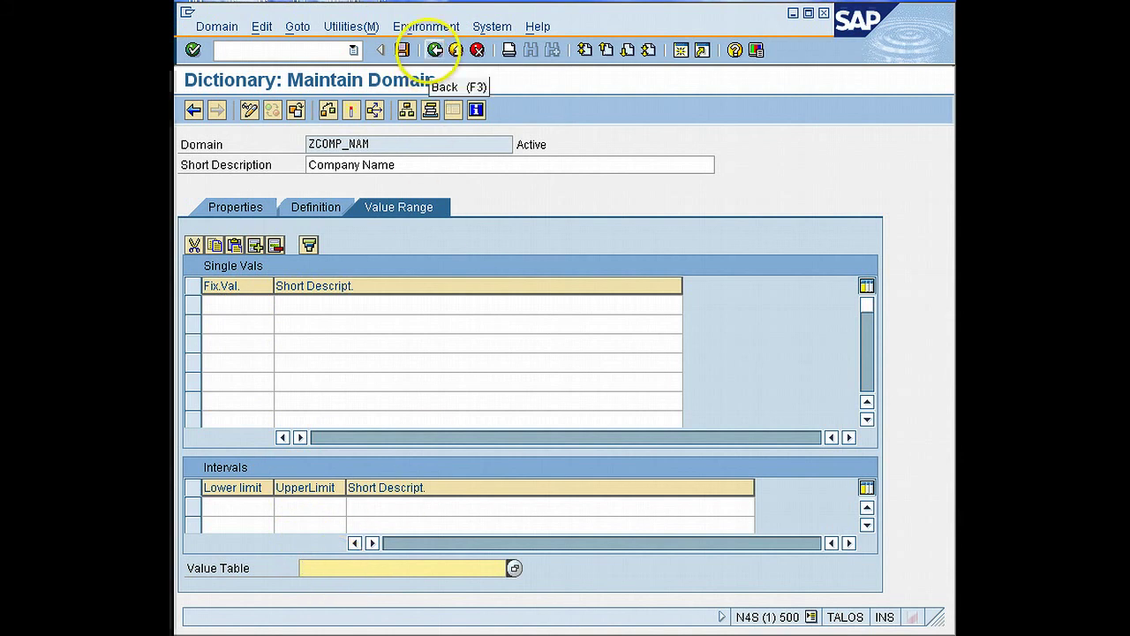
{"action": "left_click", "coordinate": [434, 49]}
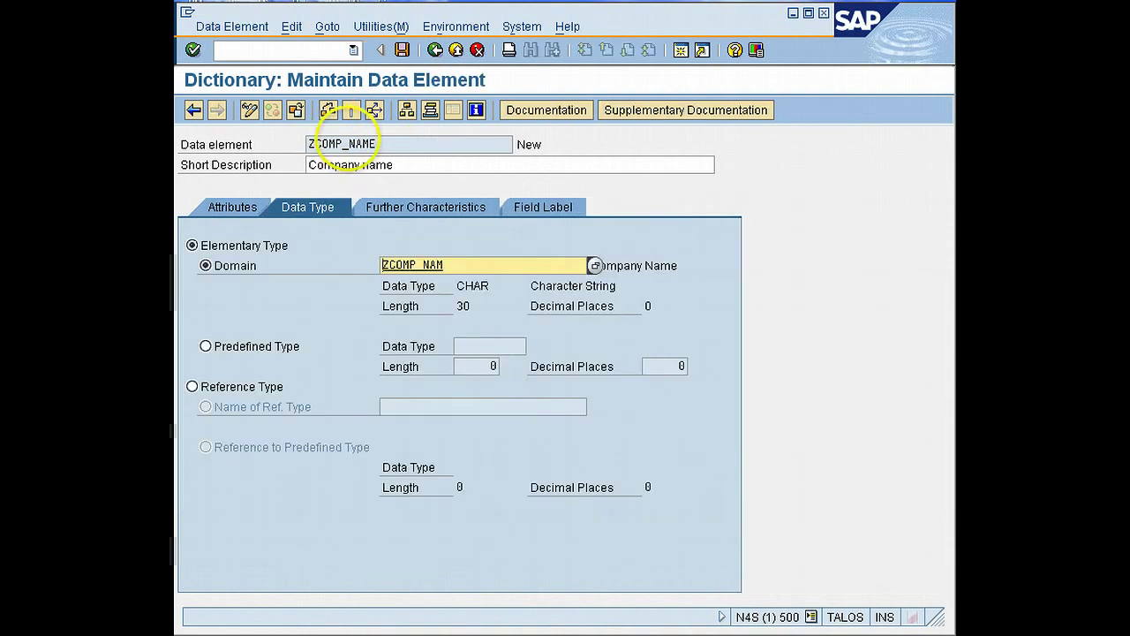
Step: Activate data element ZCOMP_NAME and return to the ZTEST_VIMBUE_02 field list
{"action": "left_click", "coordinate": [529, 146]}
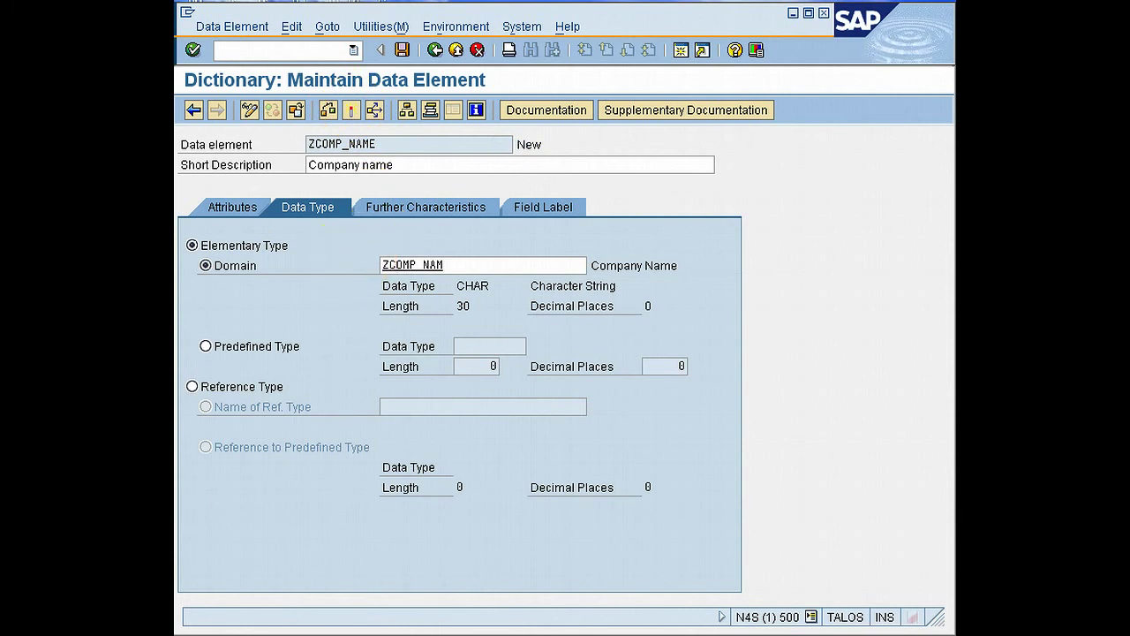
{"action": "key", "text": "ctrl+F3"}
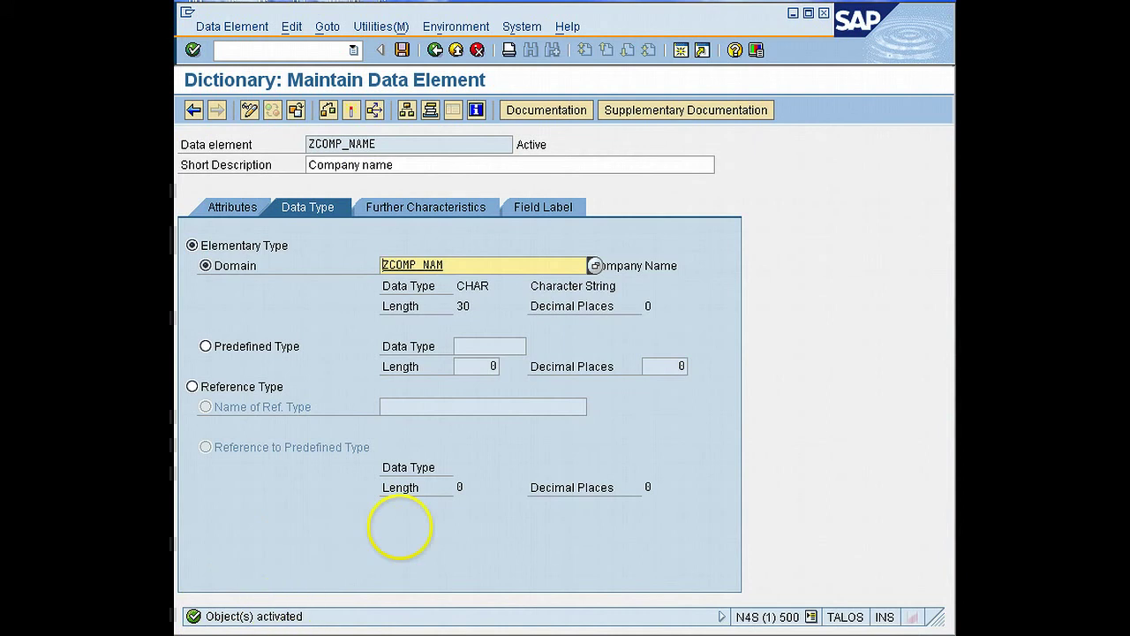
{"action": "left_click", "coordinate": [435, 49]}
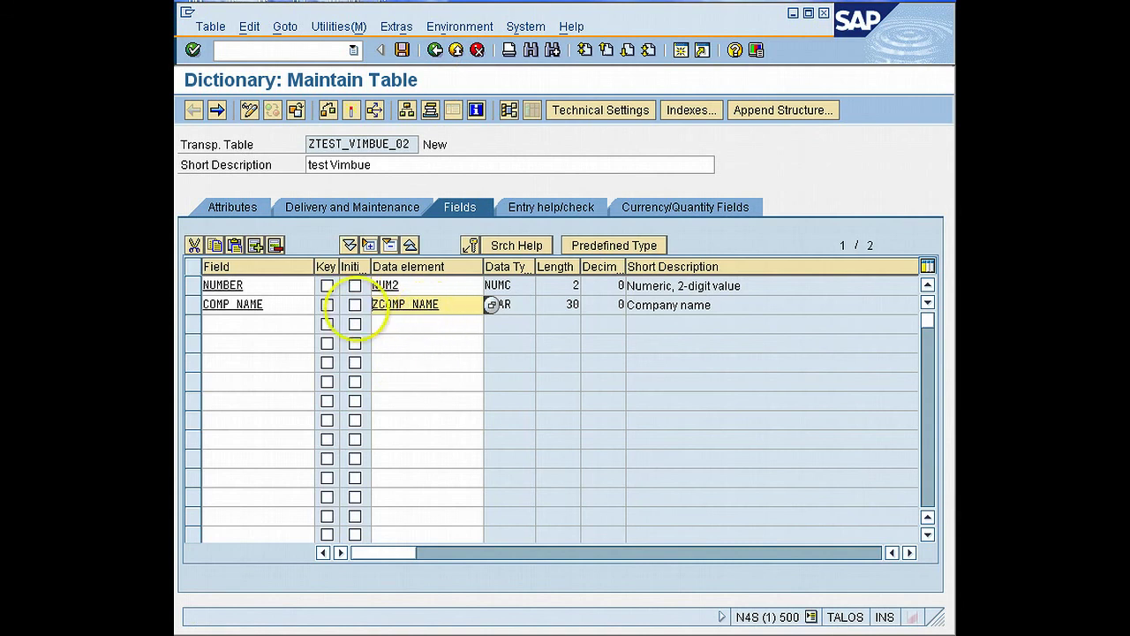
Step: Mark NUMBER as key field, save ZTEST_VIMBUE_02, and bring up its technical settings
{"action": "left_click", "coordinate": [239, 281]}
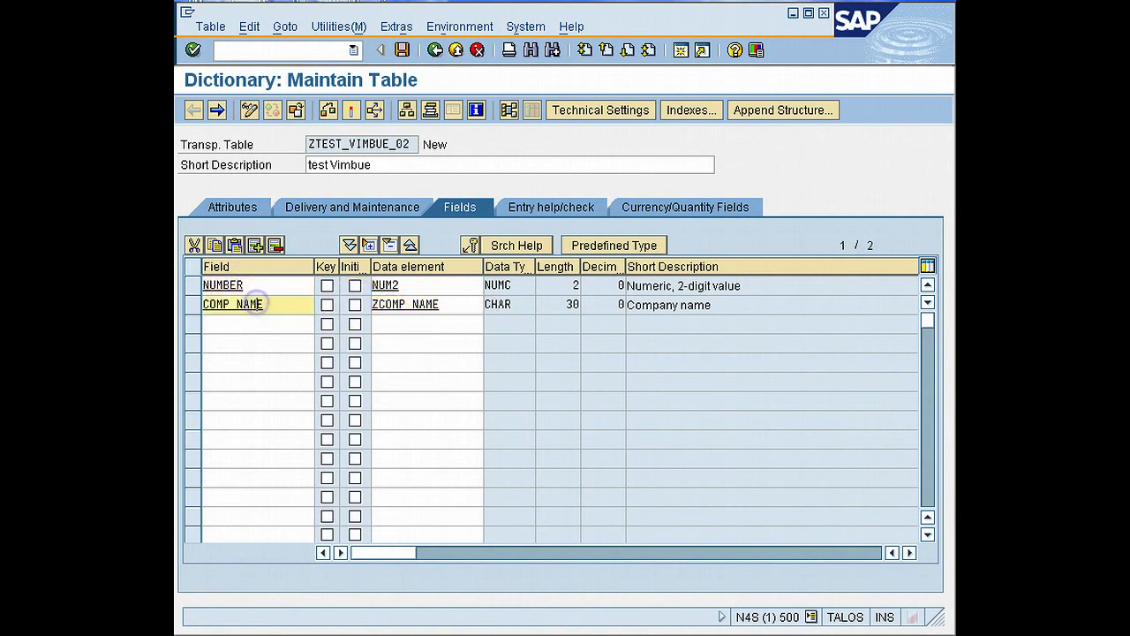
{"action": "left_click", "coordinate": [326, 285]}
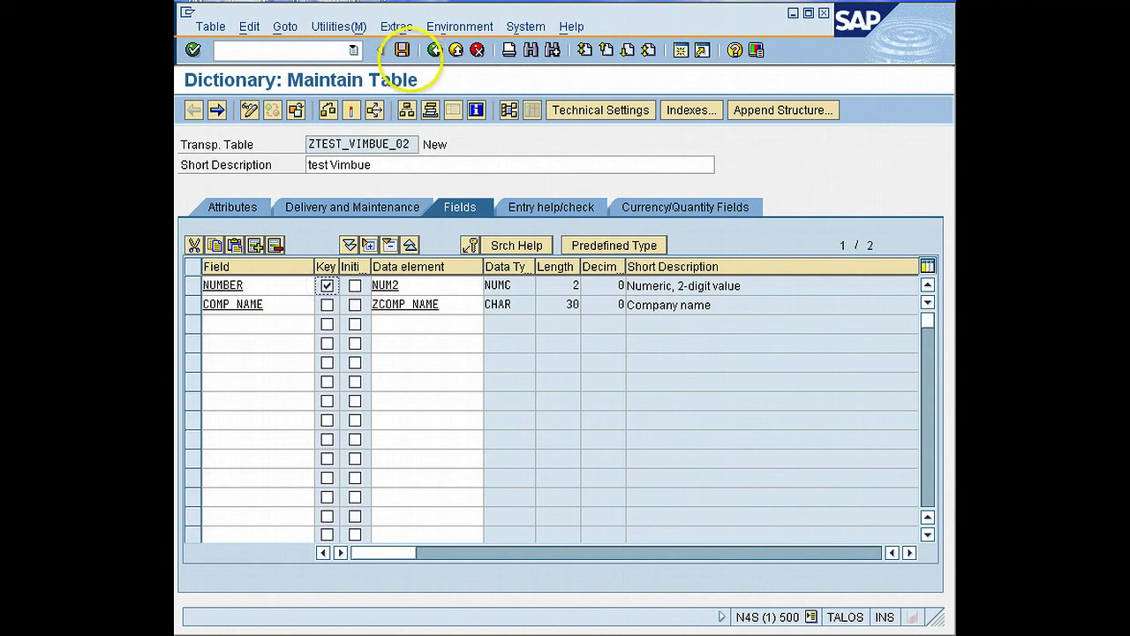
{"action": "left_click", "coordinate": [578, 108]}
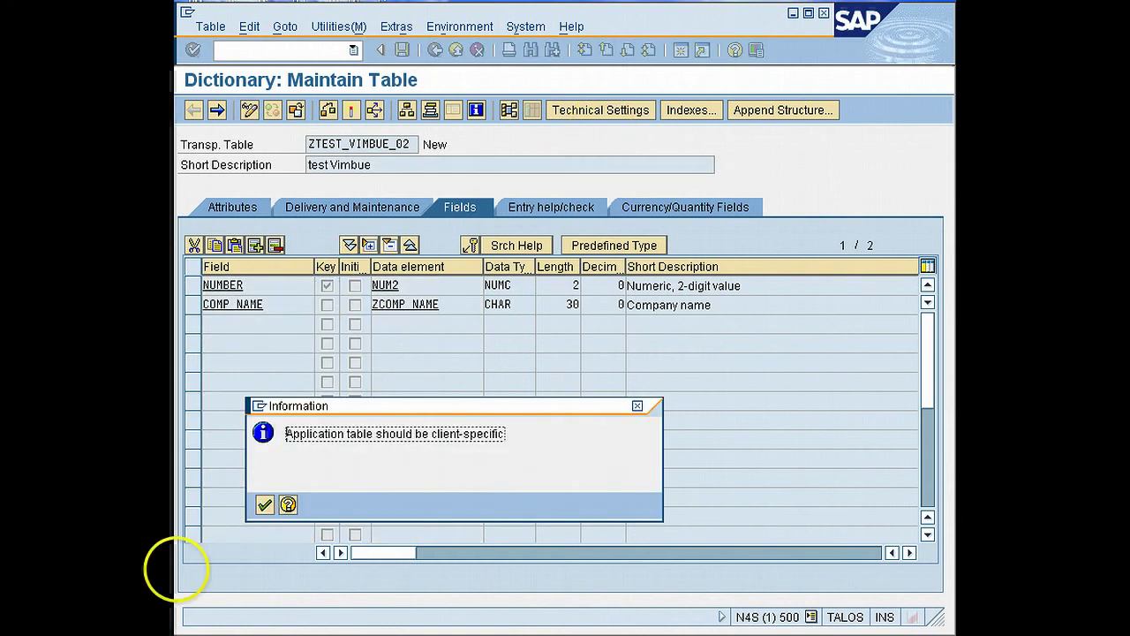
{"action": "left_click", "coordinate": [264, 504]}
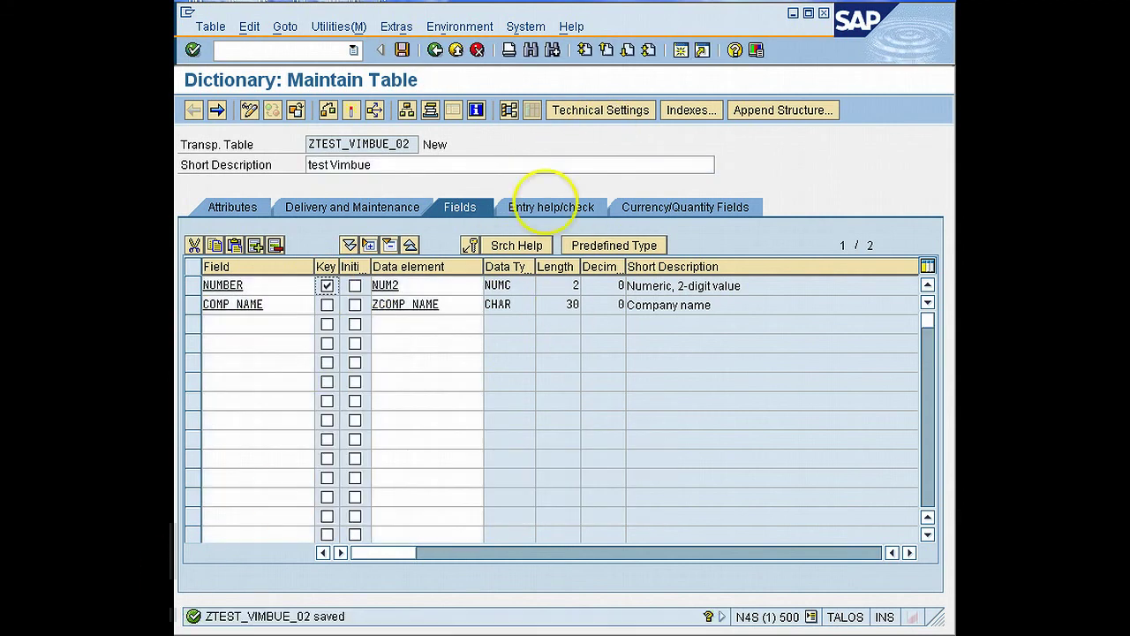
{"action": "left_click", "coordinate": [578, 113]}
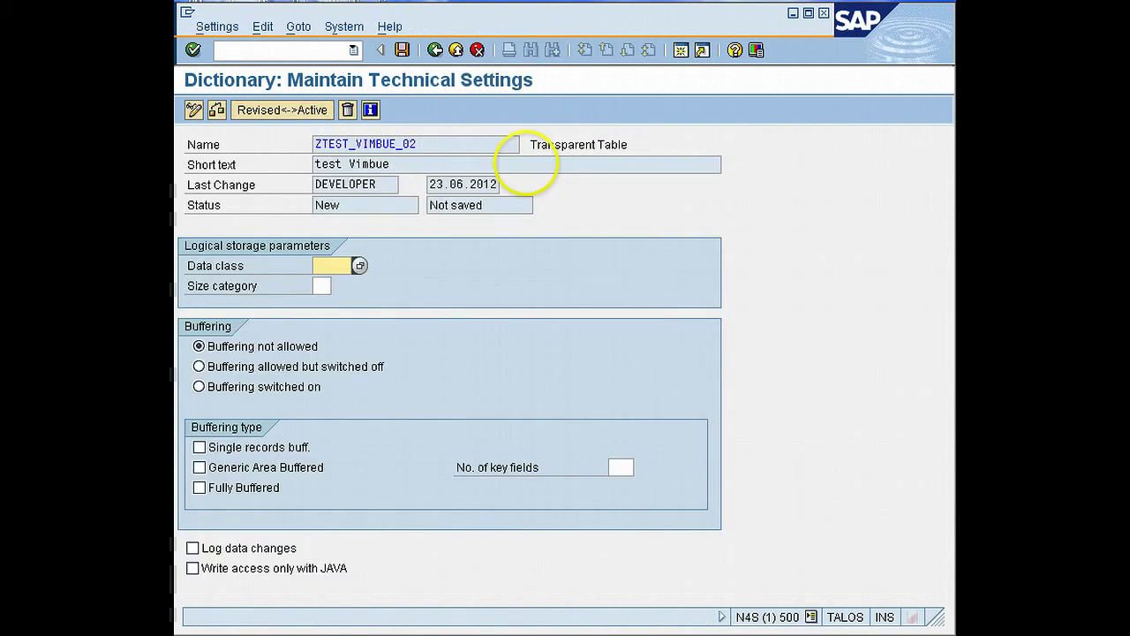
Step: Save technical settings with data class APPL1 and size category 0, then go back
{"action": "left_click", "coordinate": [340, 264]}
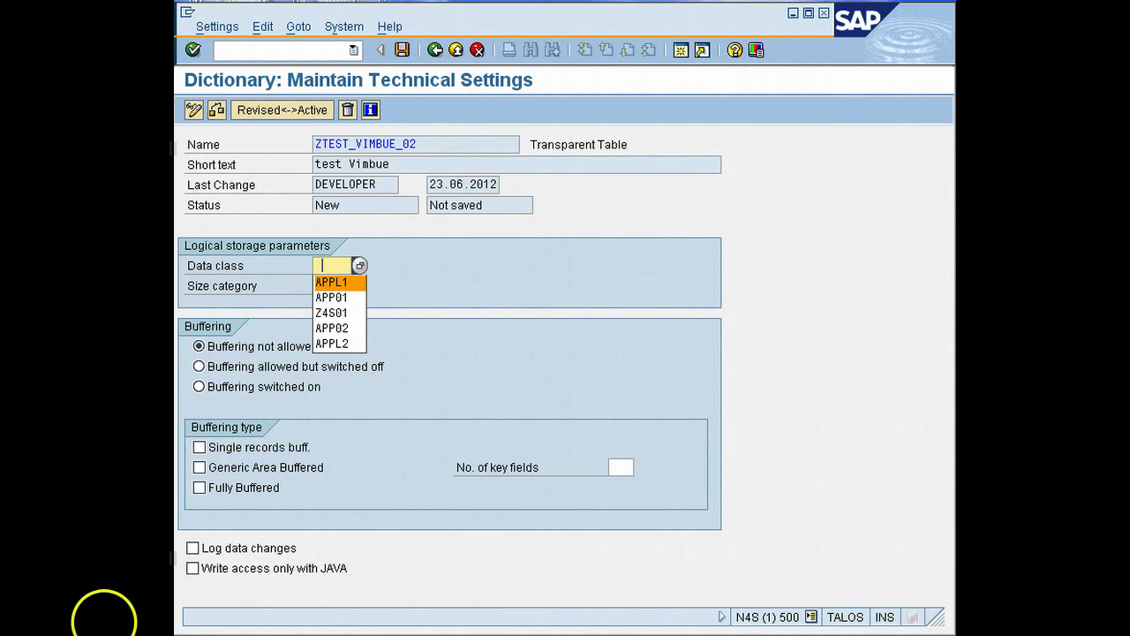
{"action": "left_click", "coordinate": [359, 265]}
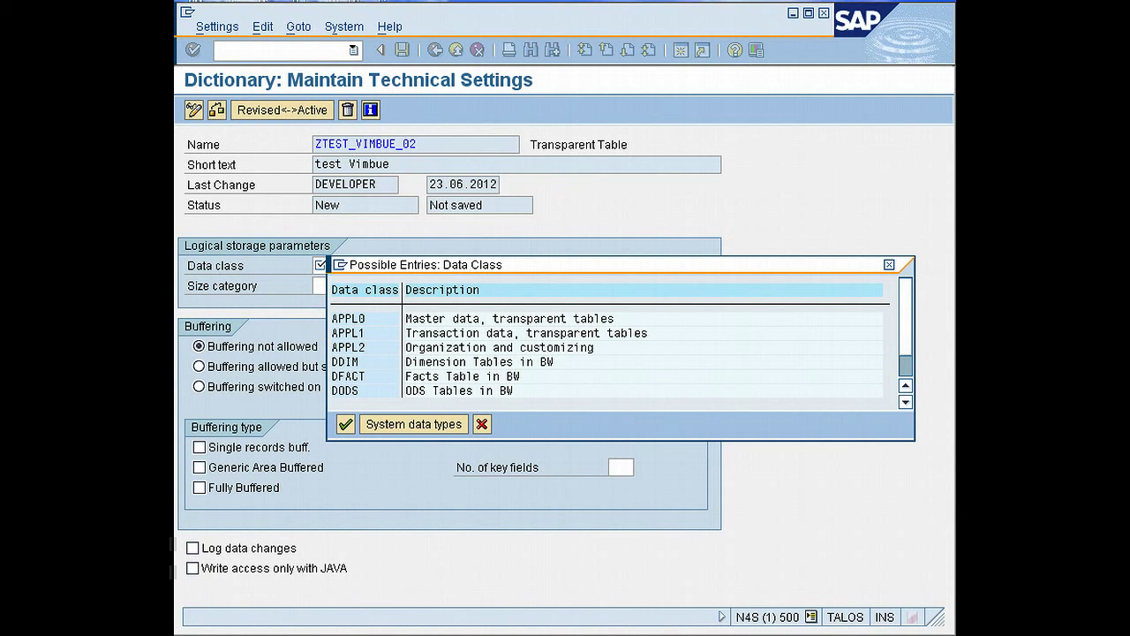
{"action": "double_click", "coordinate": [348, 333]}
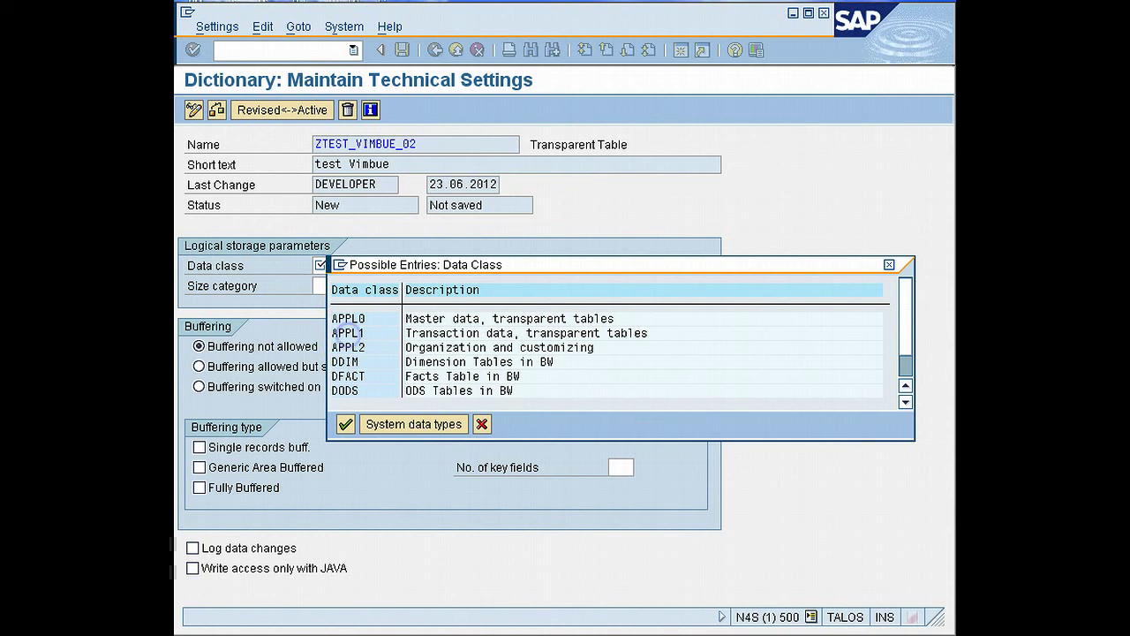
{"action": "left_click", "coordinate": [321, 285]}
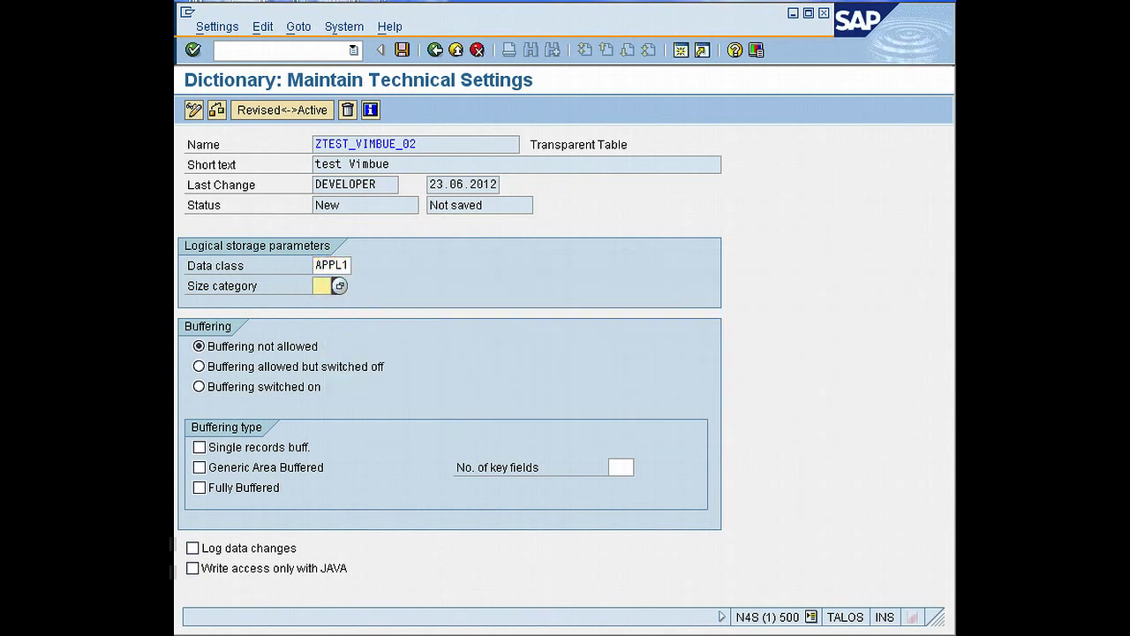
{"action": "left_click", "coordinate": [340, 285]}
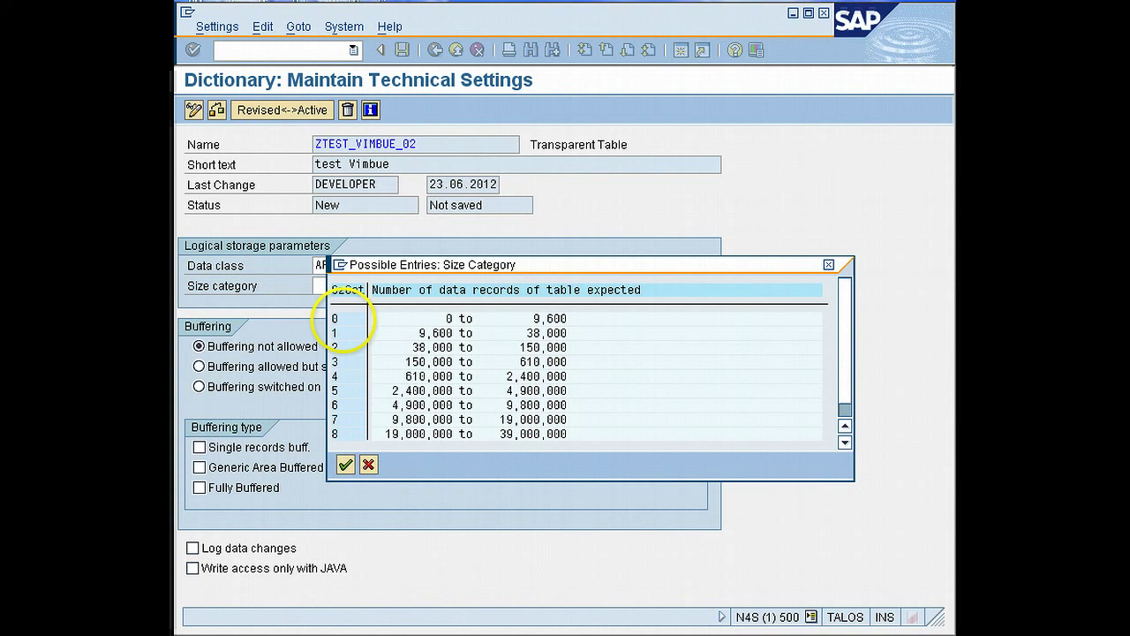
{"action": "double_click", "coordinate": [334, 318]}
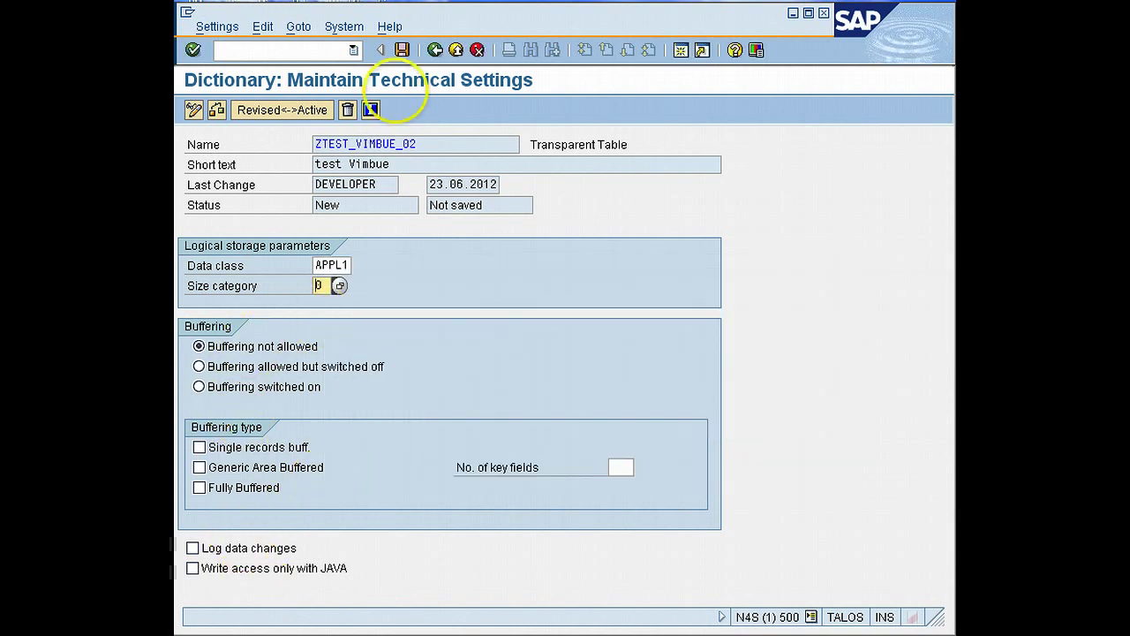
{"action": "left_click", "coordinate": [402, 50]}
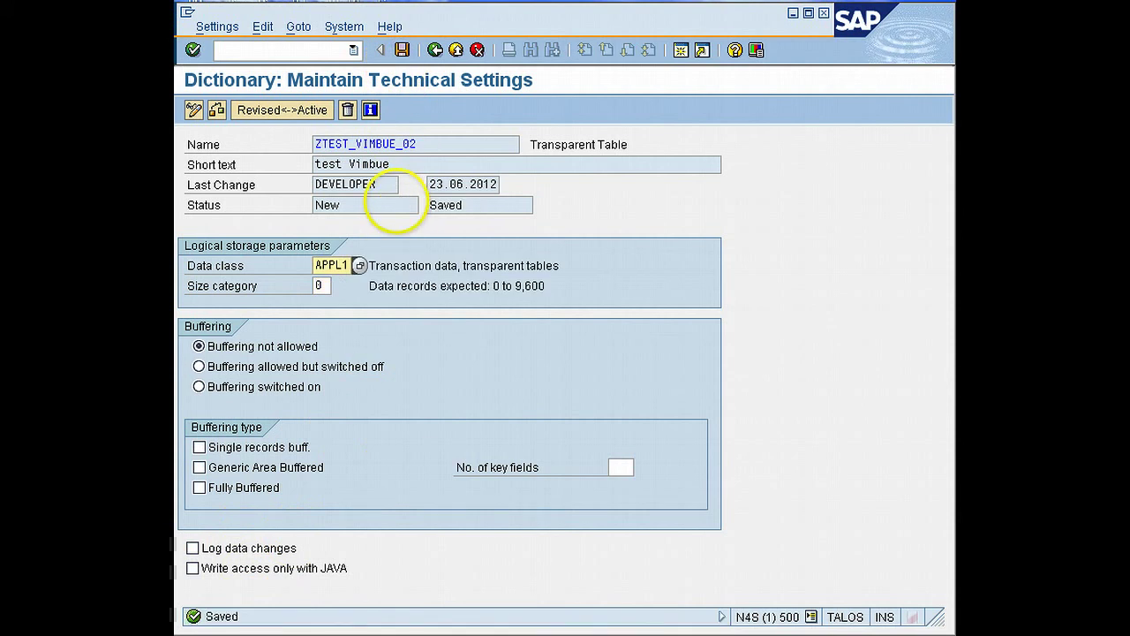
{"action": "left_click", "coordinate": [435, 49]}
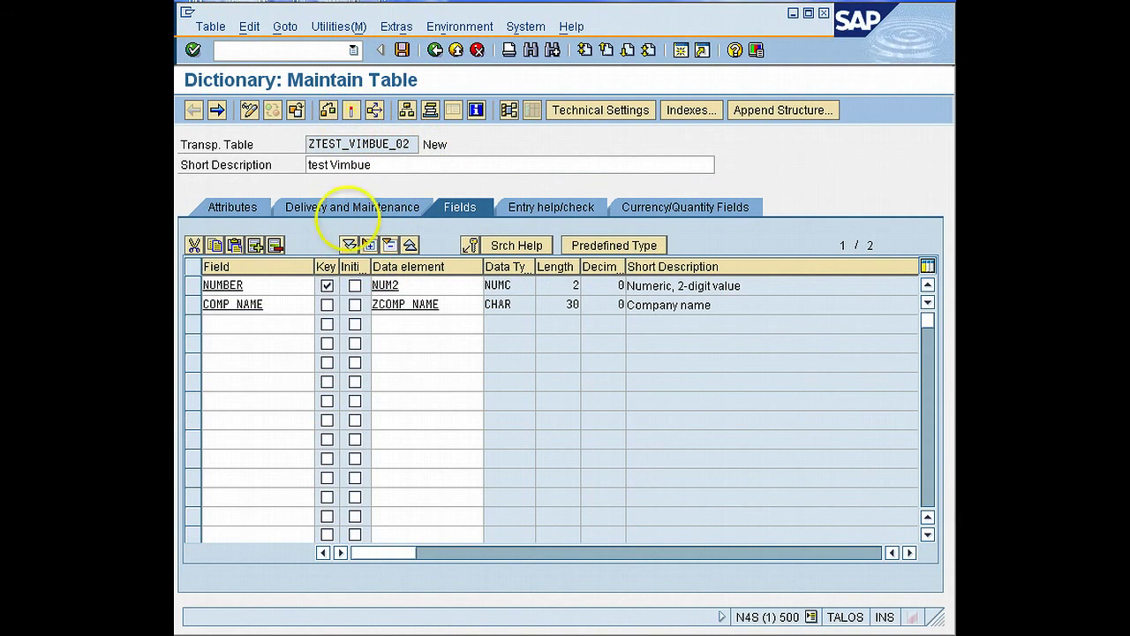
Step: Try activating ZTEST_VIMBUE_02; the log reports NUMBER as a reserved field name
{"action": "key", "text": "ctrl+F3"}
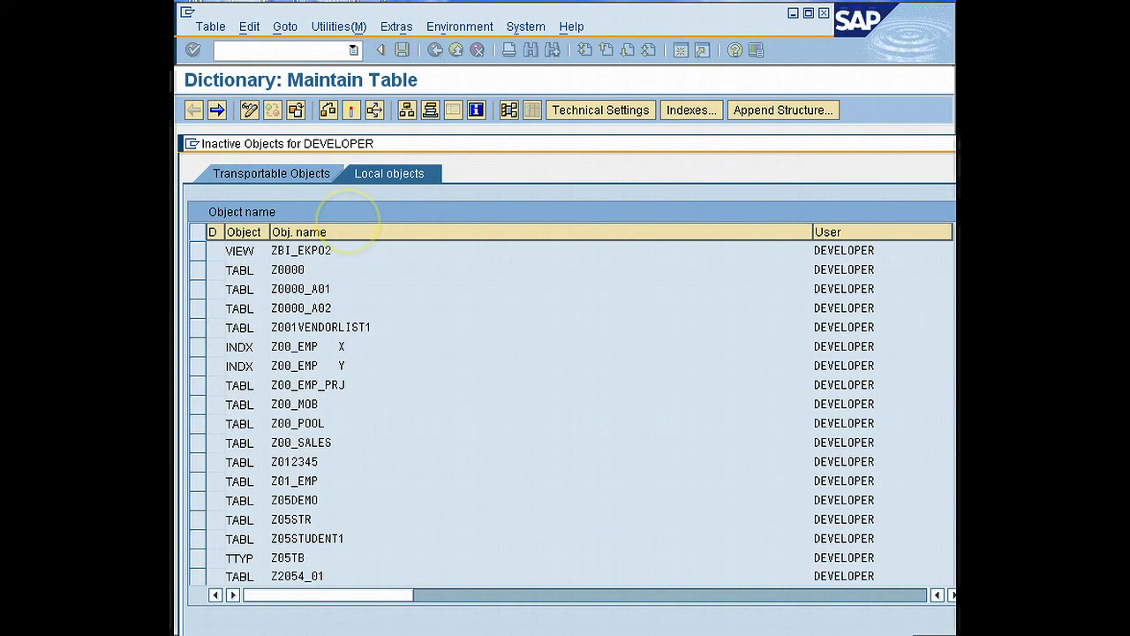
{"action": "key", "text": "Return"}
{"action": "left_click", "coordinate": [265, 504]}
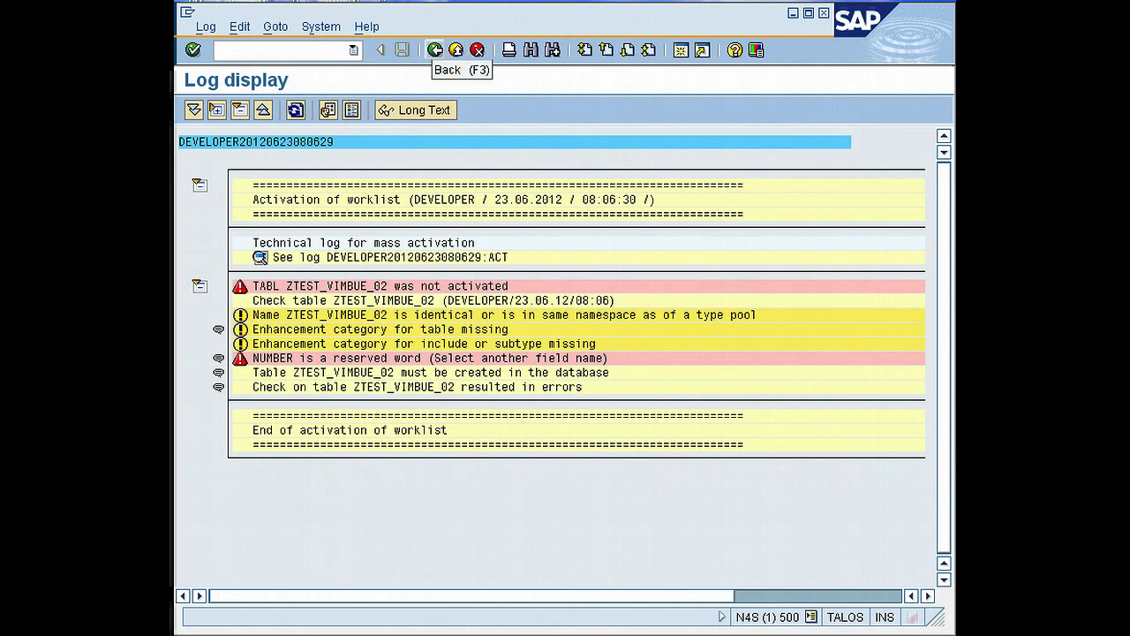
{"action": "left_click", "coordinate": [435, 50]}
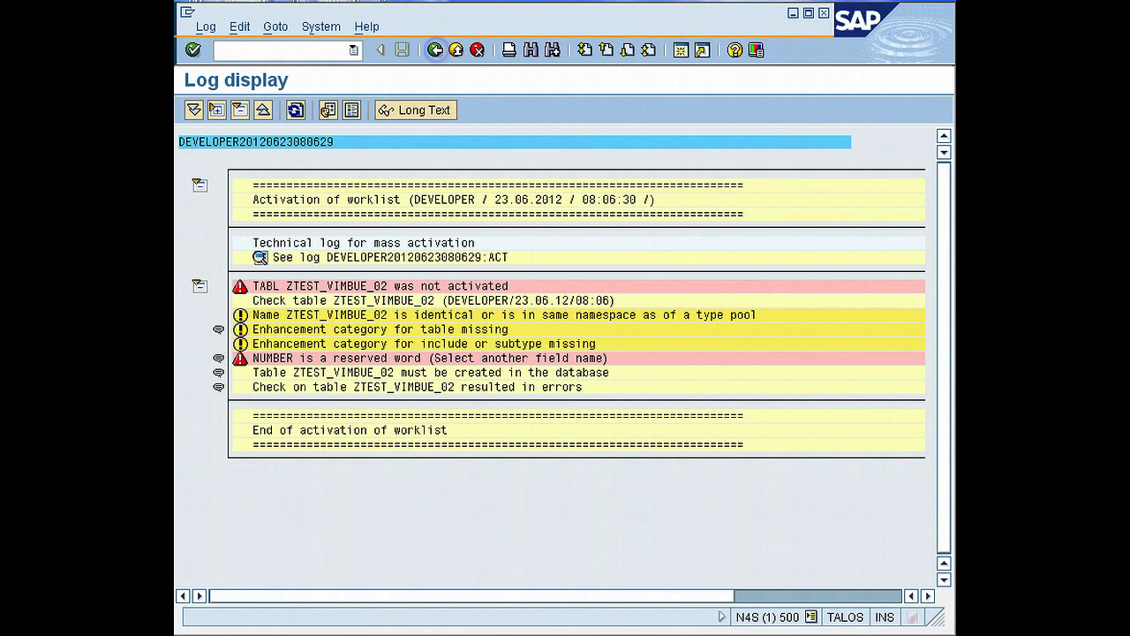
Step: Rename fields NUMBER and COMP_NAME to ZNUMBER and ZCOMP_NAME
{"action": "left_click", "coordinate": [203, 285]}
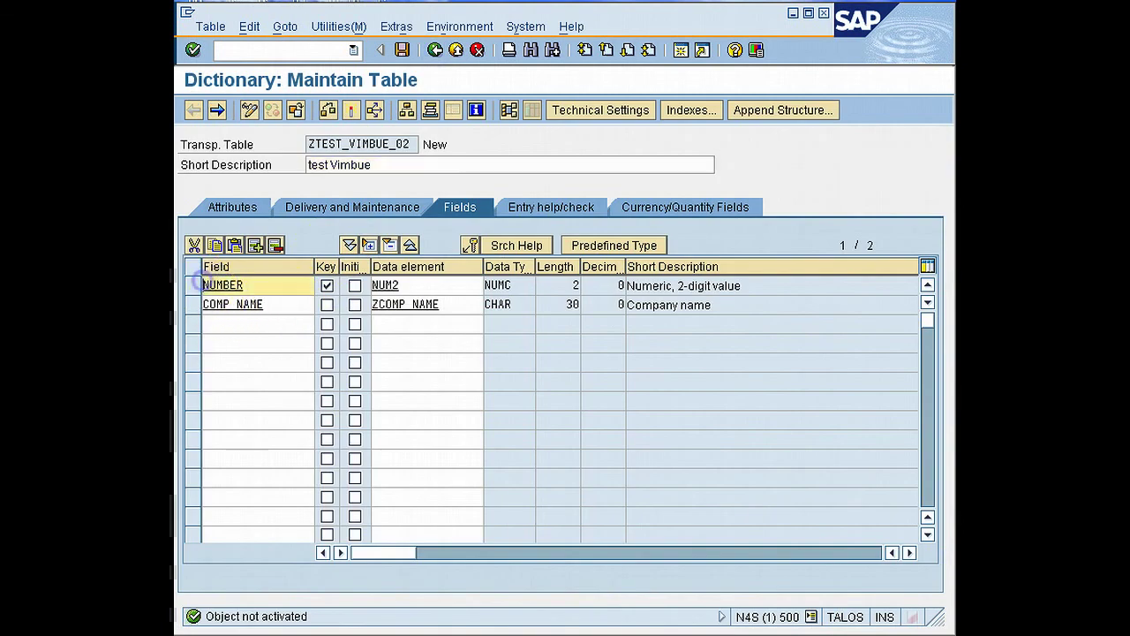
{"action": "type", "text": "z"}
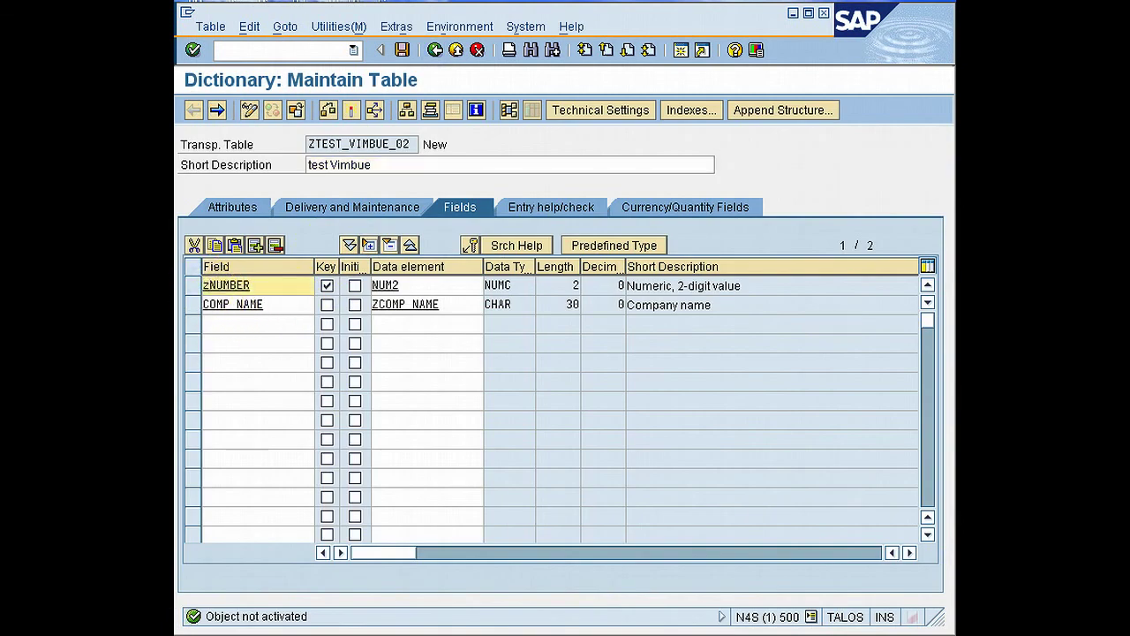
{"action": "left_click", "coordinate": [205, 291]}
{"action": "left_click", "coordinate": [212, 303]}
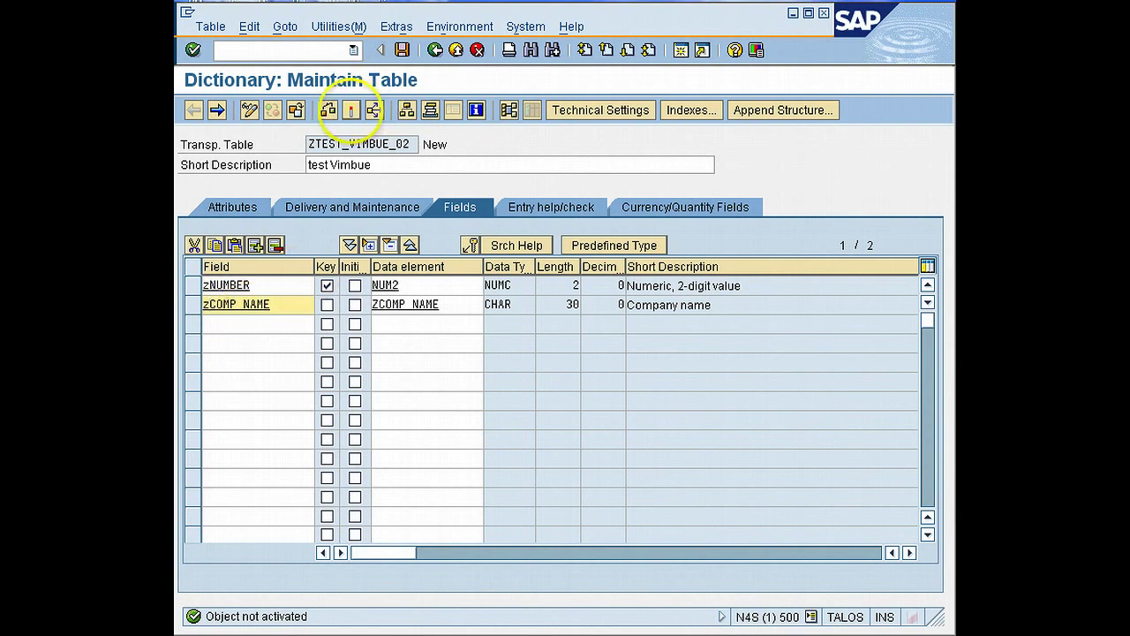
Step: Activate ZTEST_VIMBUE_02 from the inactive objects list, accepting the warnings in the log
{"action": "left_click", "coordinate": [350, 110]}
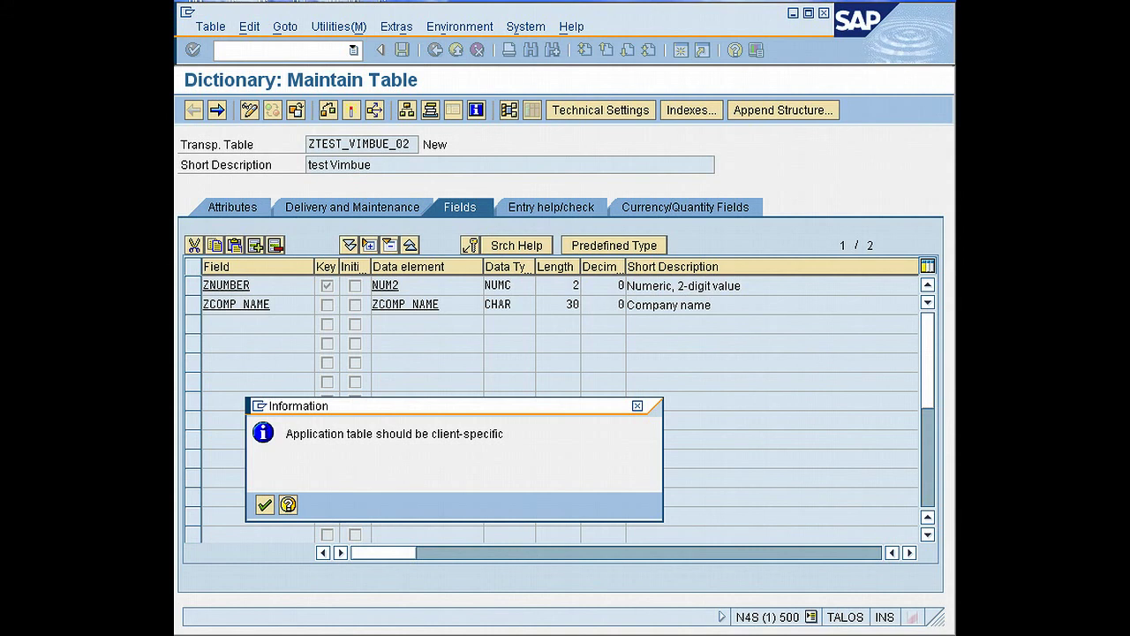
{"action": "key", "text": "Return"}
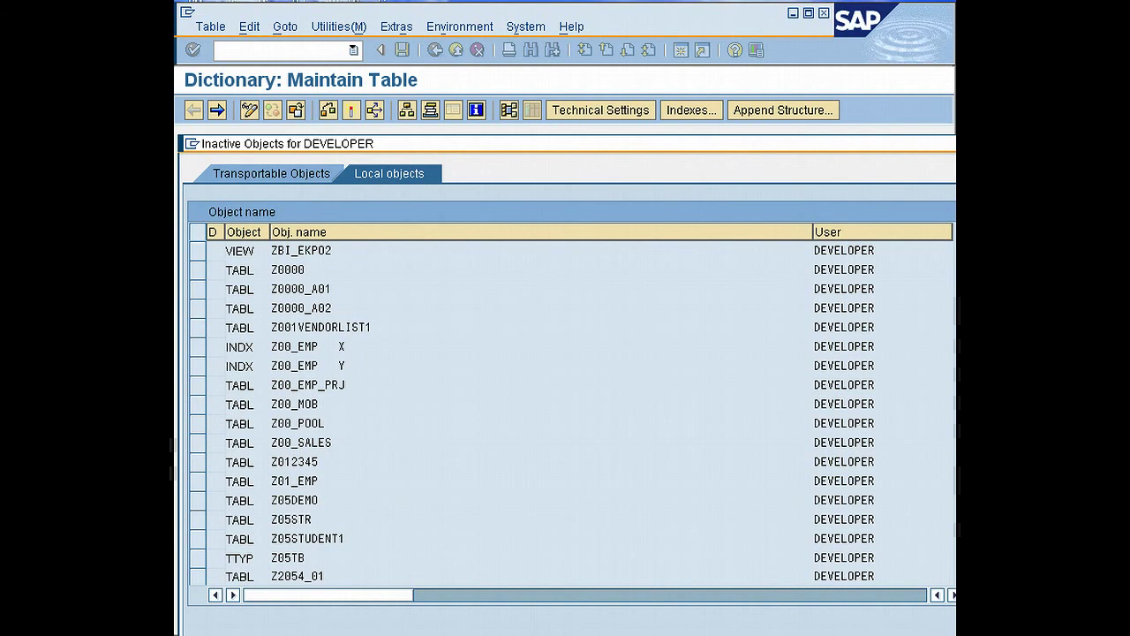
{"action": "key", "text": "Return"}
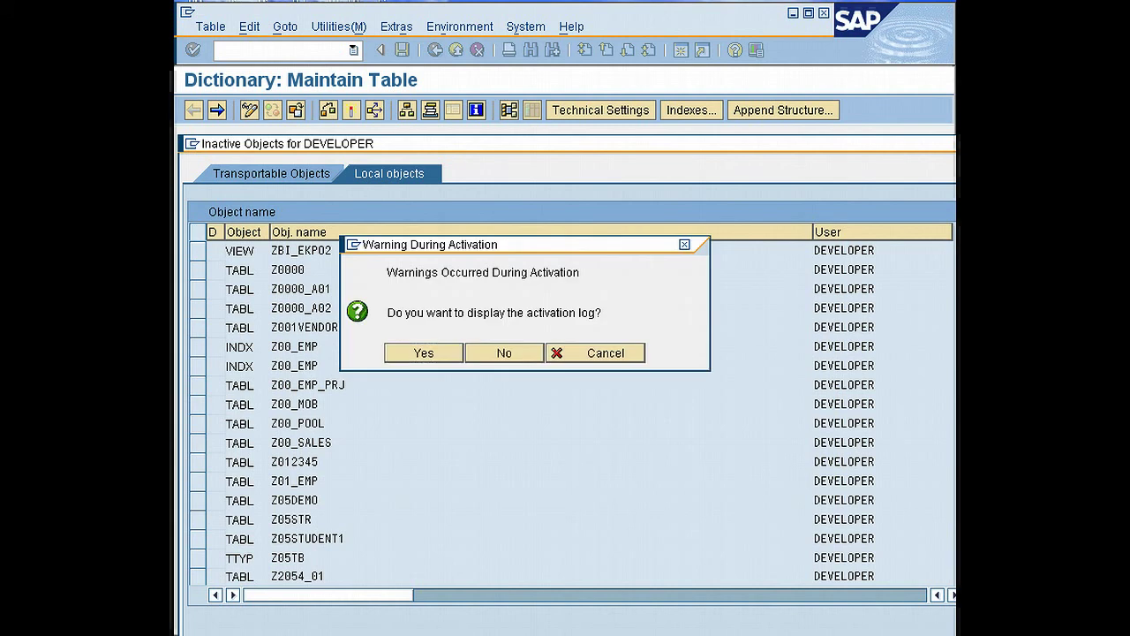
{"action": "key", "text": "Return"}
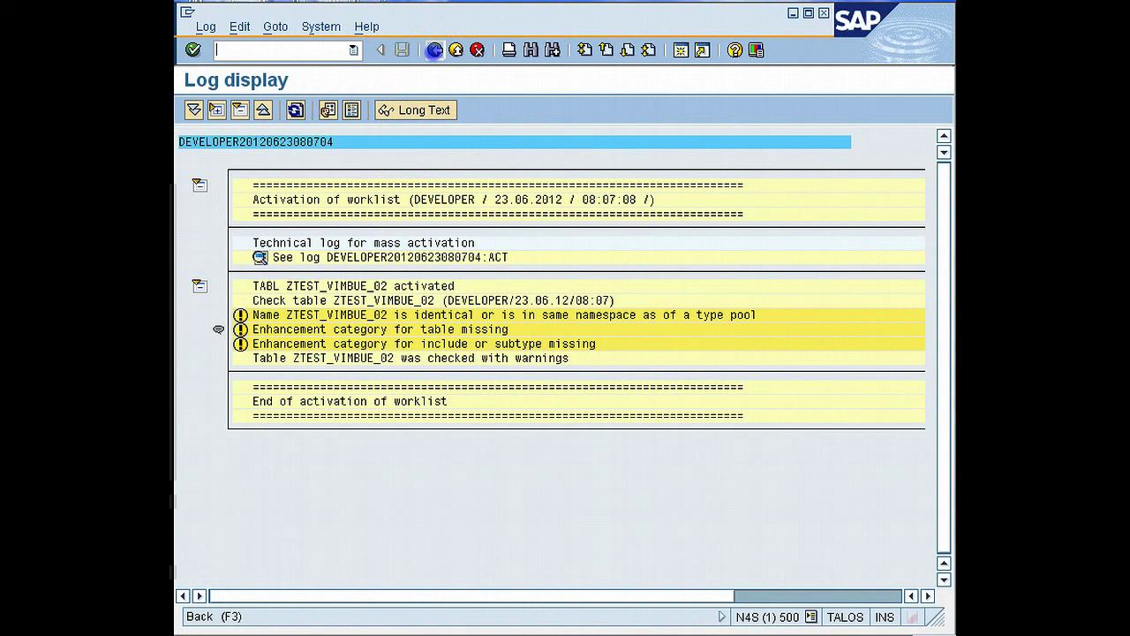
{"action": "left_click", "coordinate": [435, 49]}
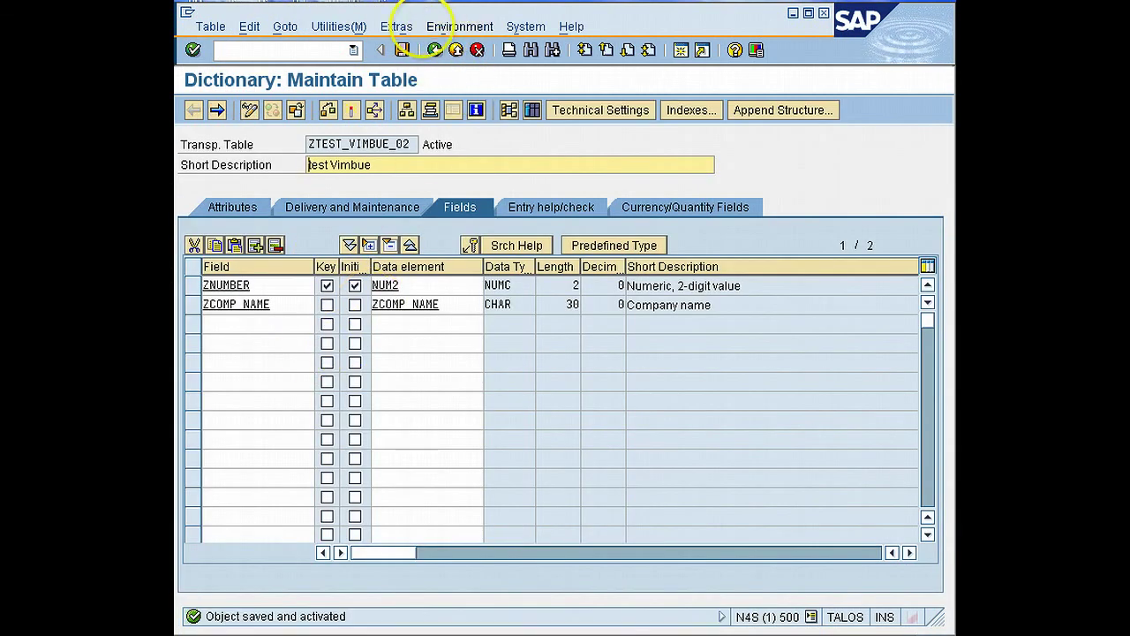
Step: Set the enhancement category to 'Can be enhanced (character-type or numeric)'
{"action": "left_click", "coordinate": [398, 26]}
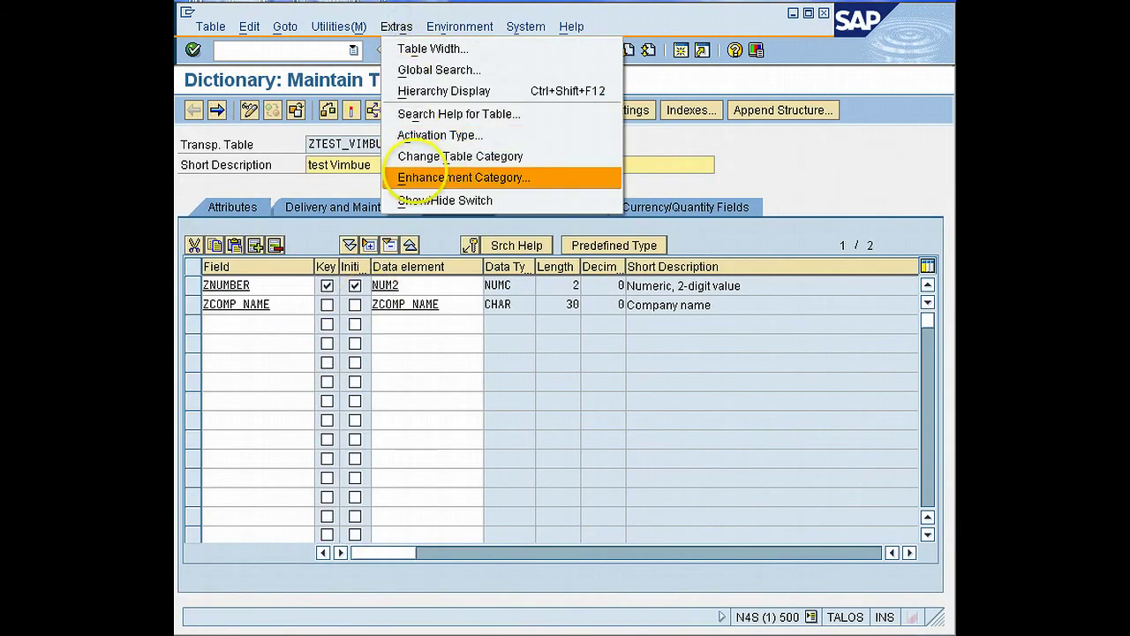
{"action": "left_click", "coordinate": [413, 176]}
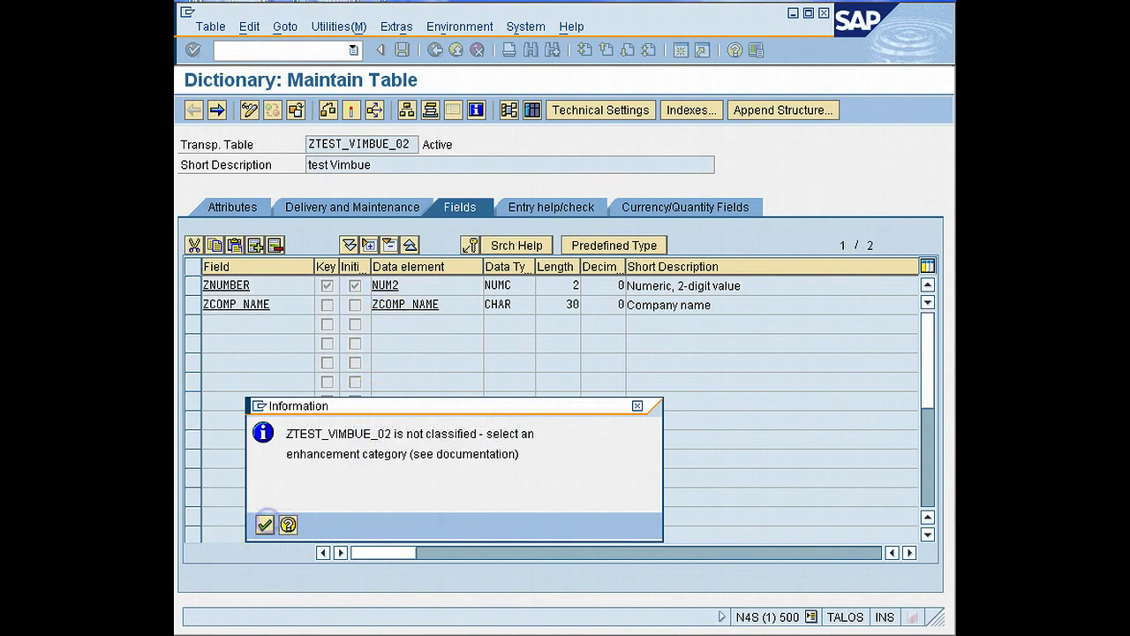
{"action": "left_click", "coordinate": [265, 525]}
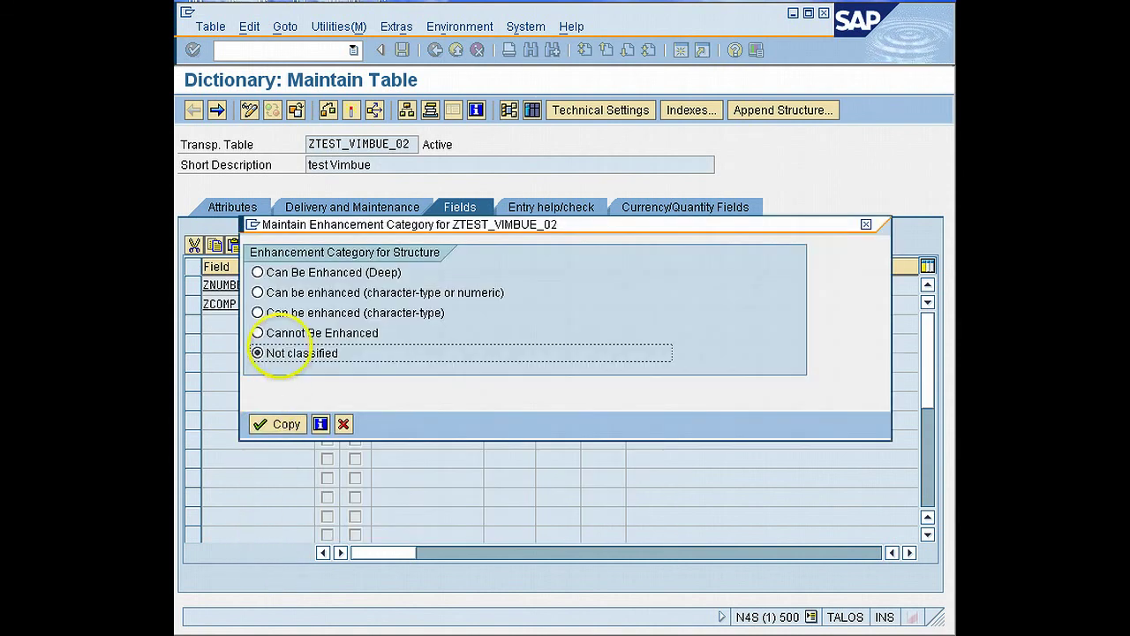
{"action": "left_click", "coordinate": [289, 294]}
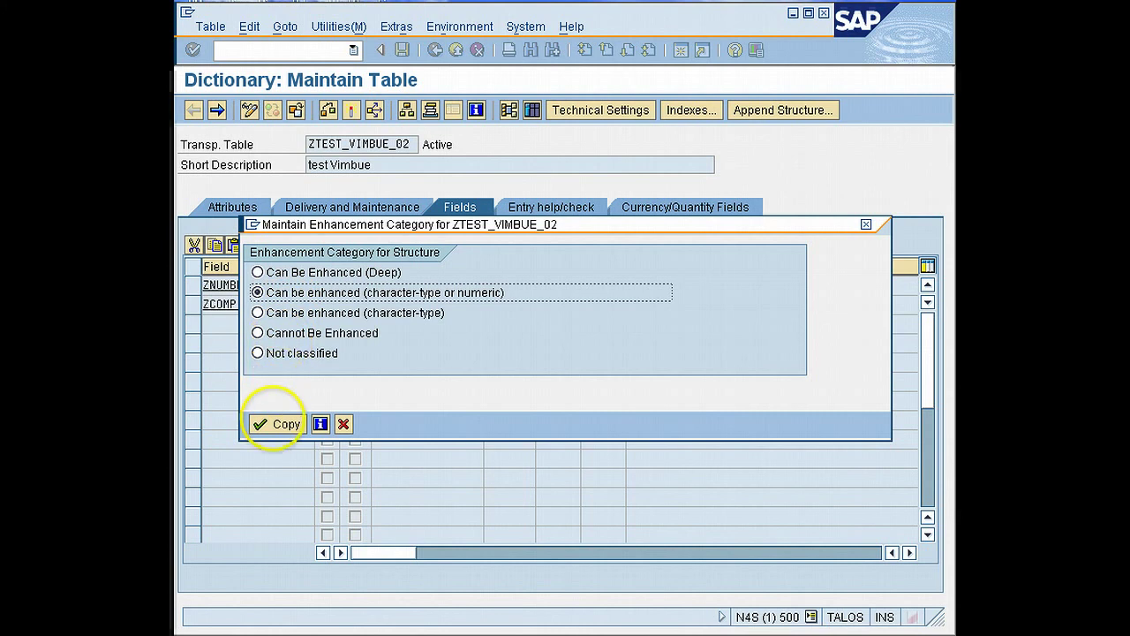
{"action": "left_click", "coordinate": [274, 424]}
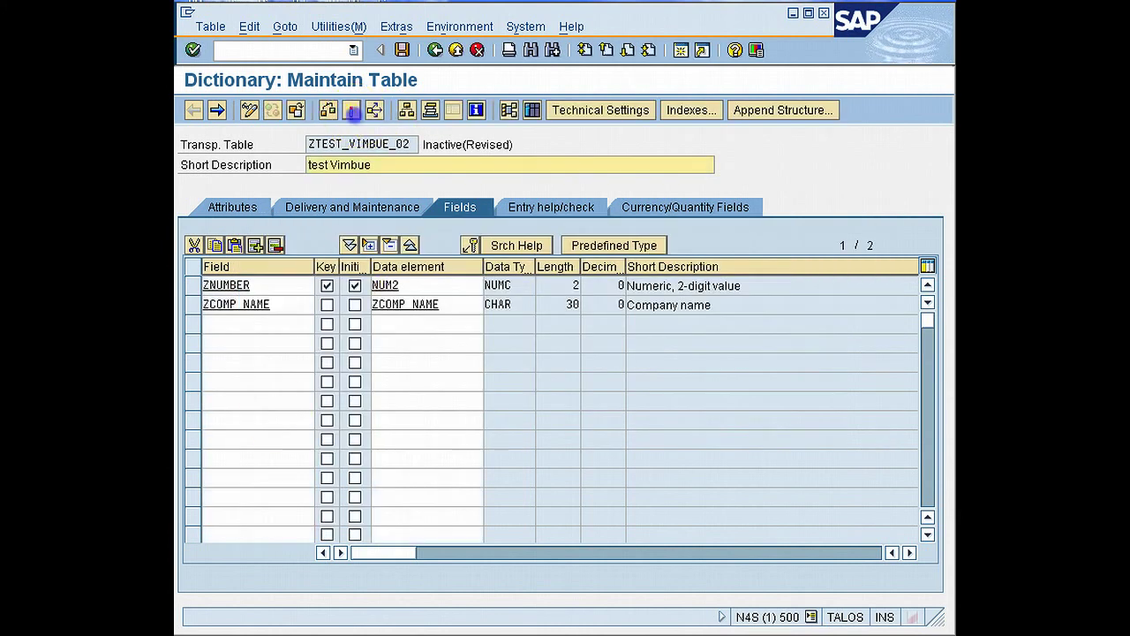
Step: Reactivate ZTEST_VIMBUE_02, review the activation log, and return to the field list
{"action": "left_click", "coordinate": [351, 109]}
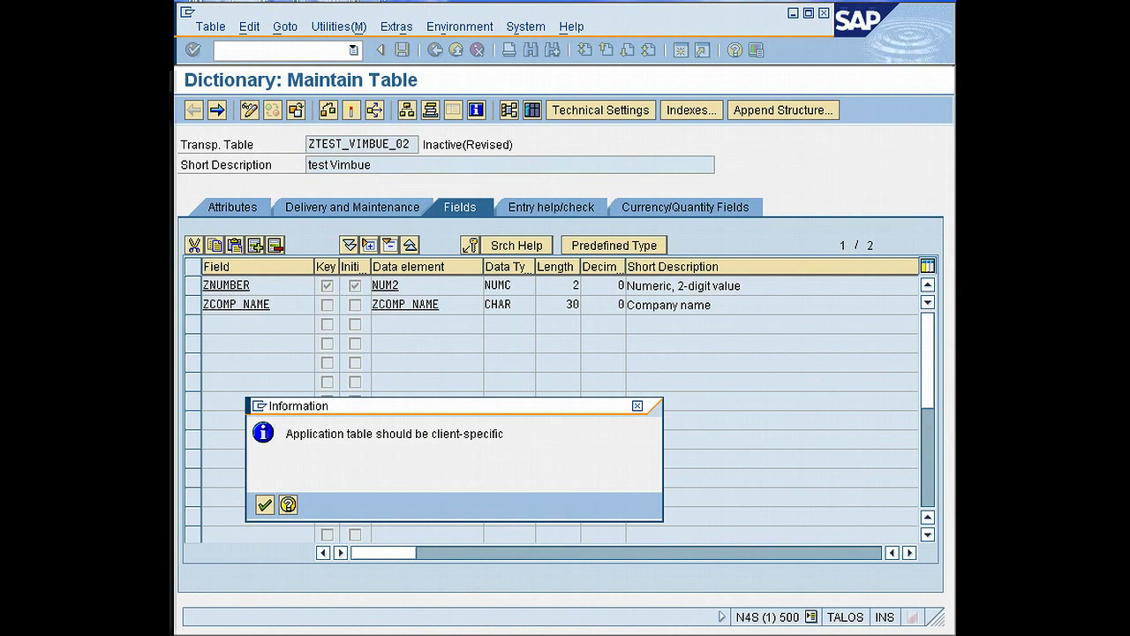
{"action": "left_click", "coordinate": [265, 504]}
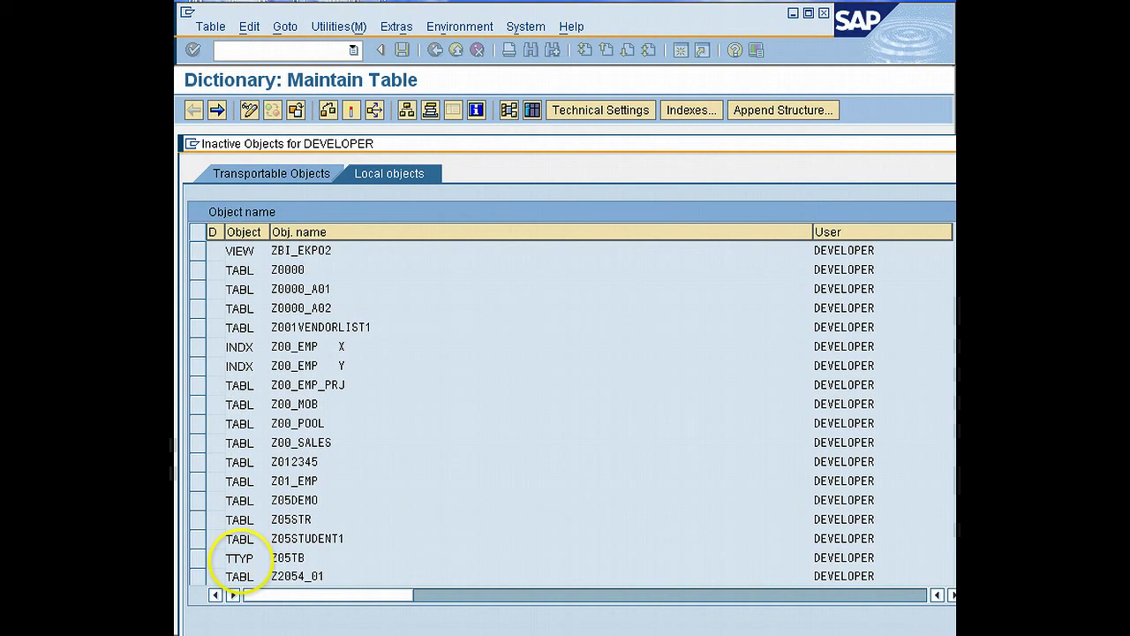
{"action": "left_click", "coordinate": [219, 618]}
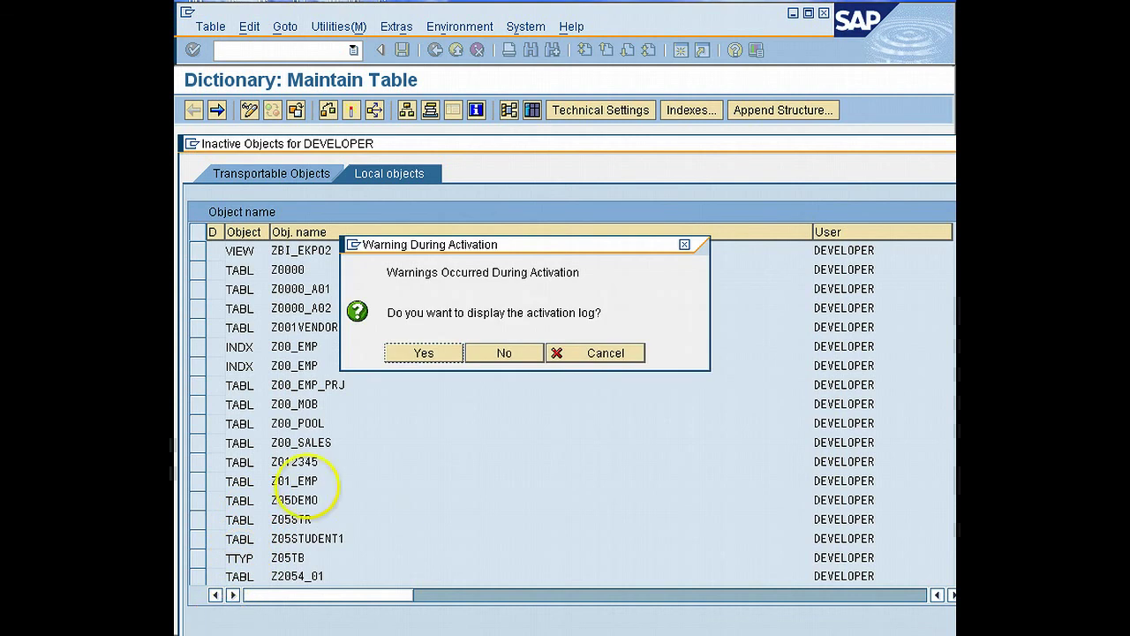
{"action": "left_click", "coordinate": [408, 352]}
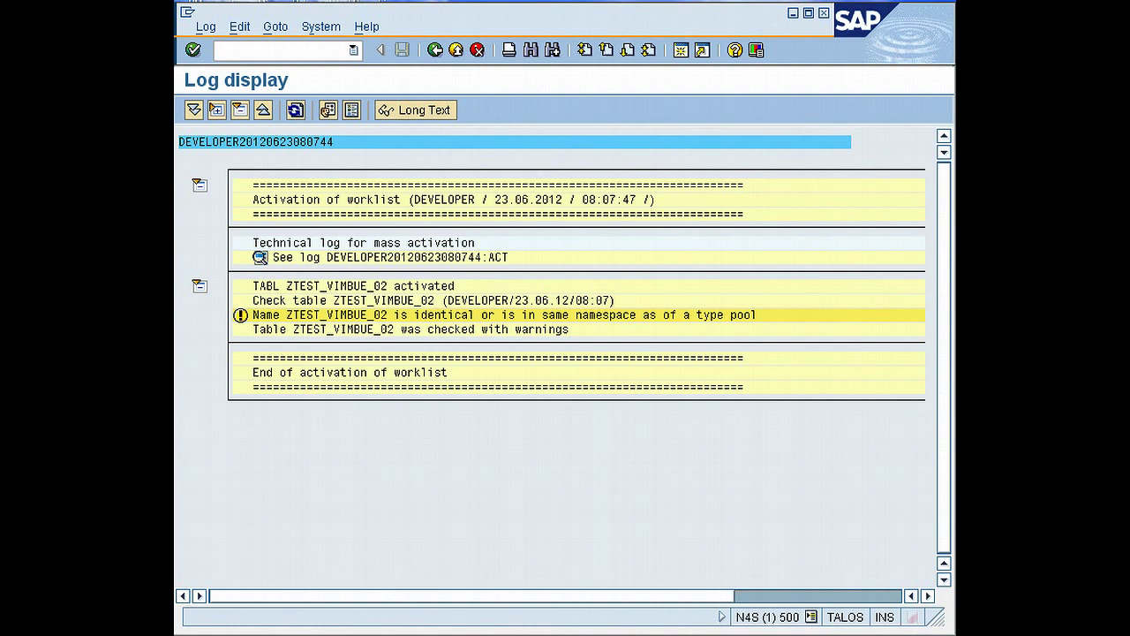
{"action": "left_click", "coordinate": [435, 49]}
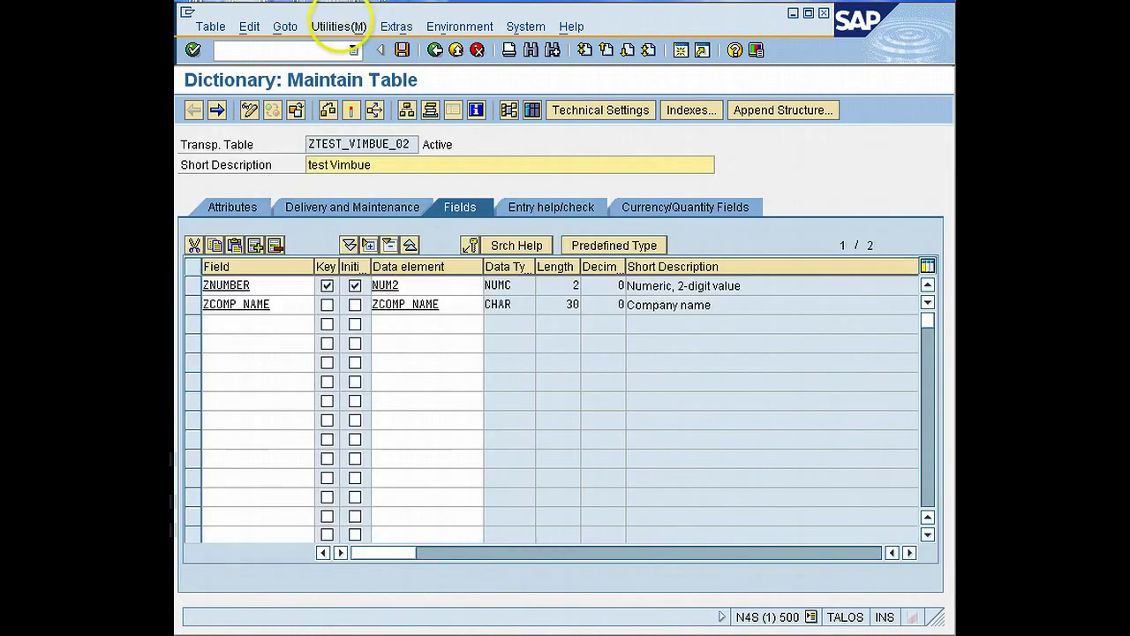
Step: Create and save a table entry with ZNUMBER 1 and ZCOMP_NAME Vimbue, then go back
{"action": "left_click", "coordinate": [338, 25]}
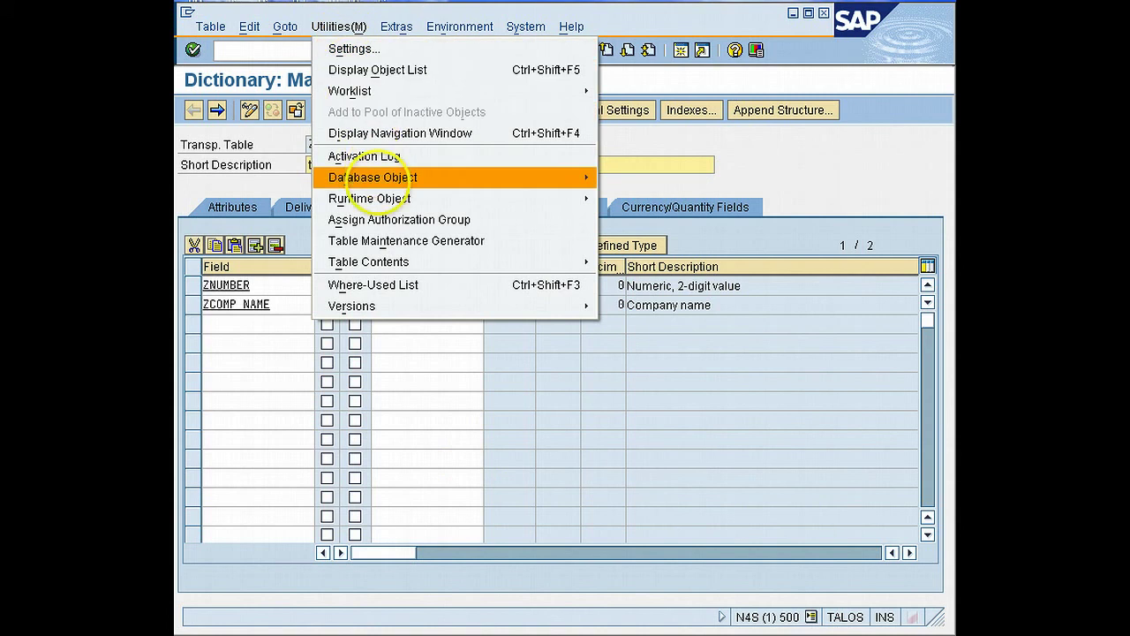
{"action": "mouse_move", "coordinate": [468, 260]}
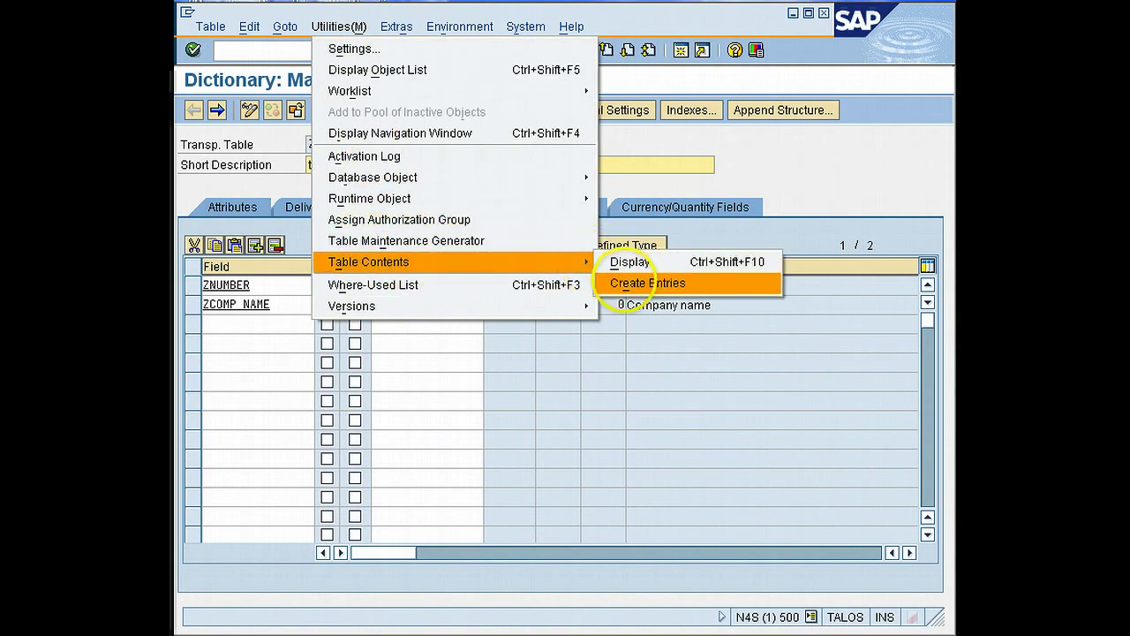
{"action": "left_click", "coordinate": [629, 283]}
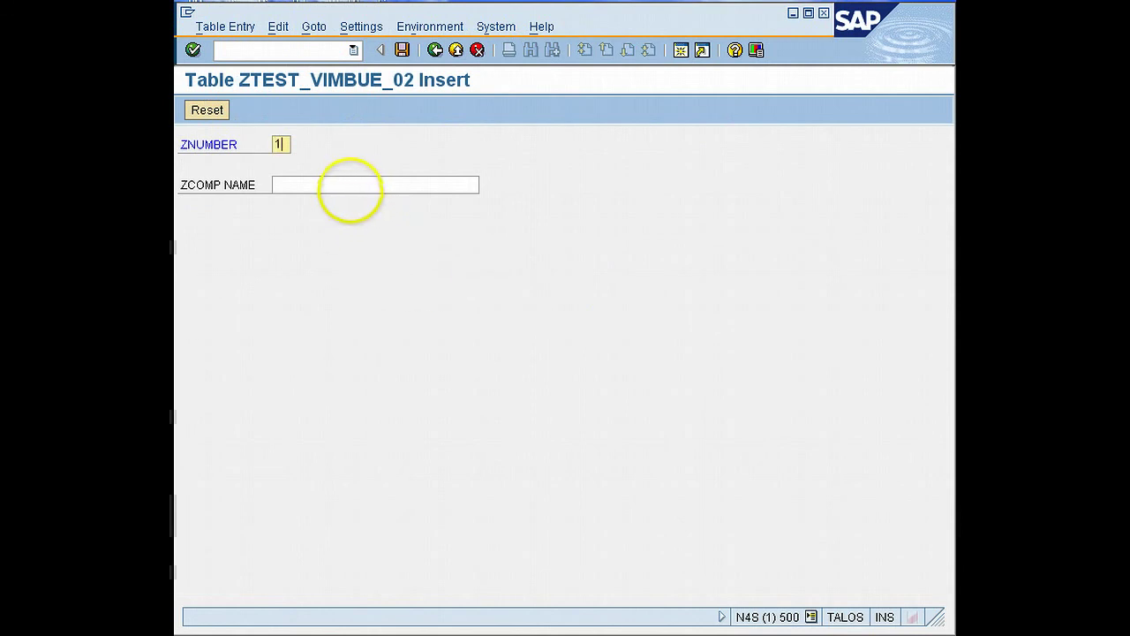
{"action": "left_click", "coordinate": [350, 189]}
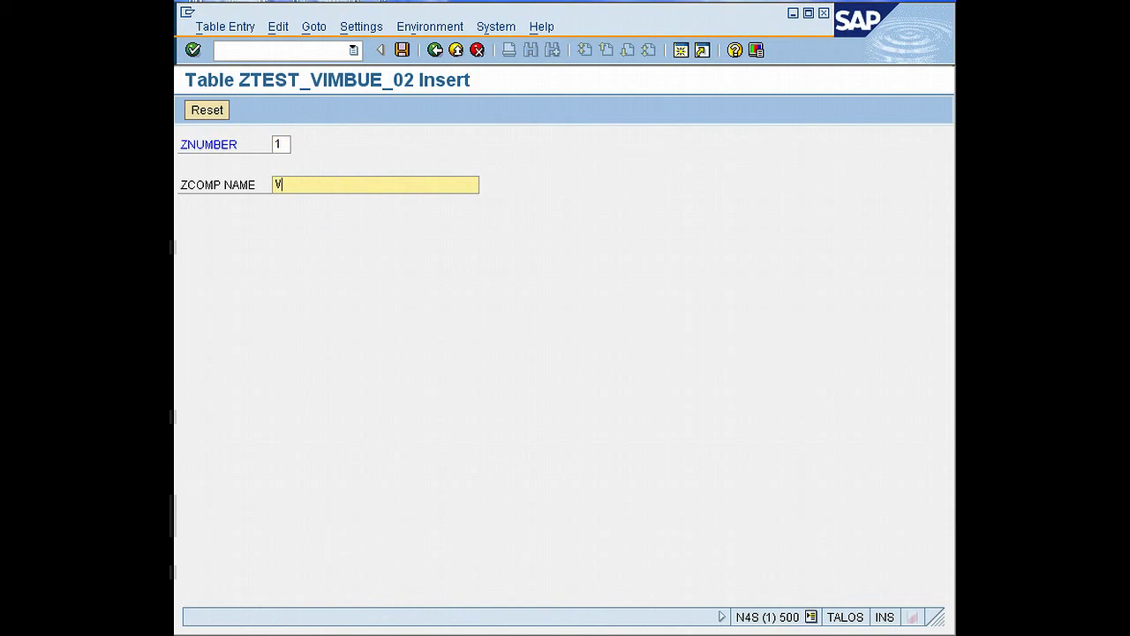
{"action": "type", "text": "Vima"}
{"action": "key", "text": "BackSpace"}
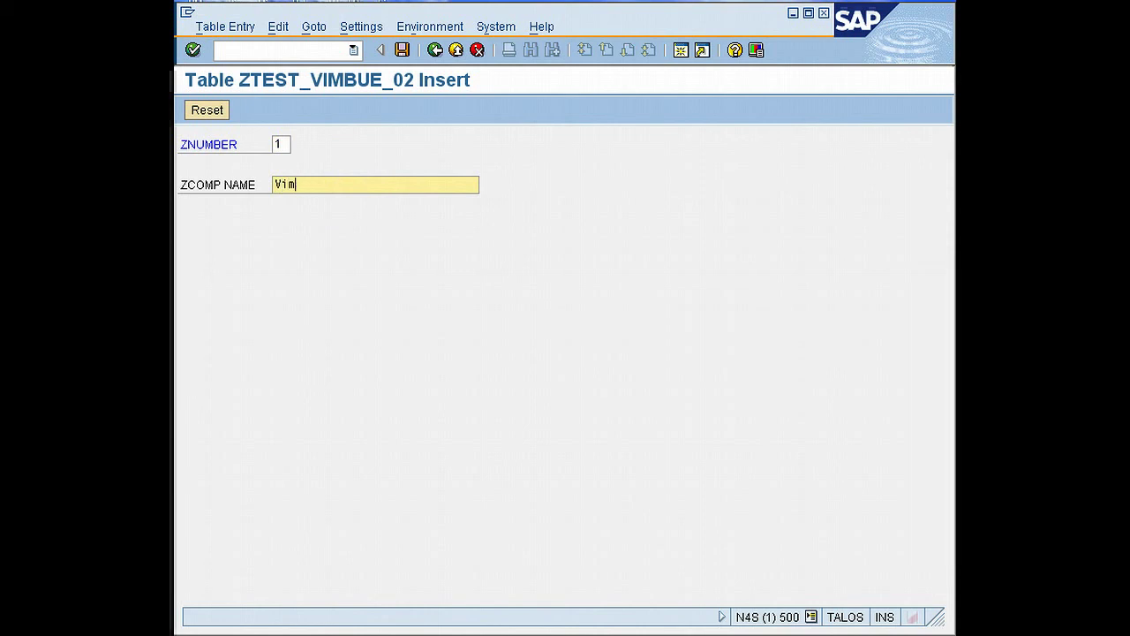
{"action": "type", "text": "bue"}
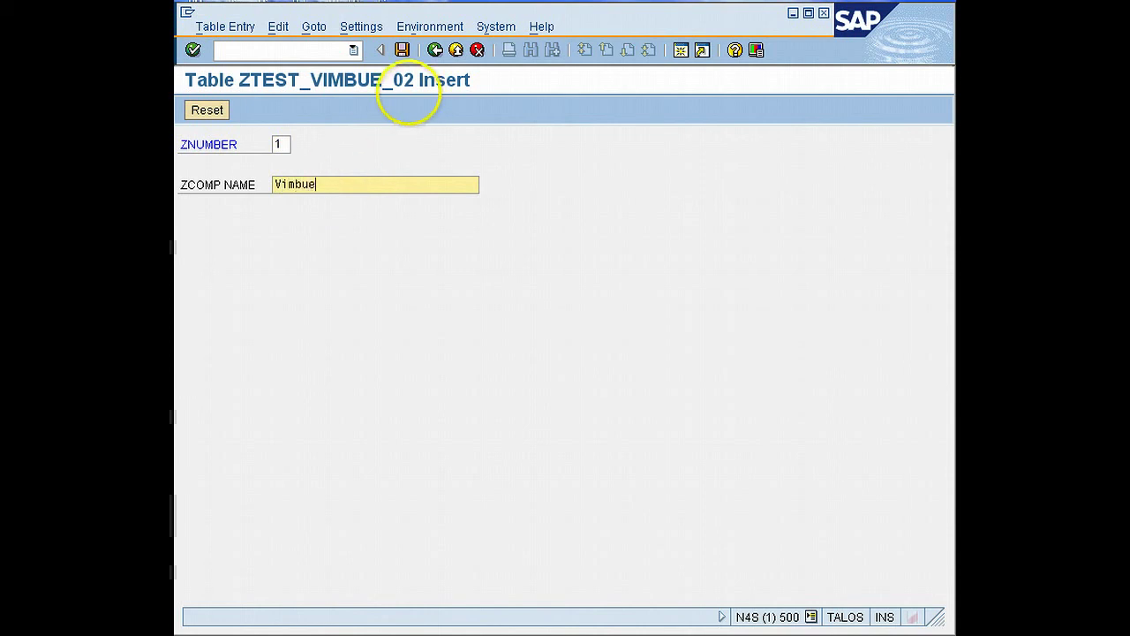
{"action": "left_click", "coordinate": [402, 49]}
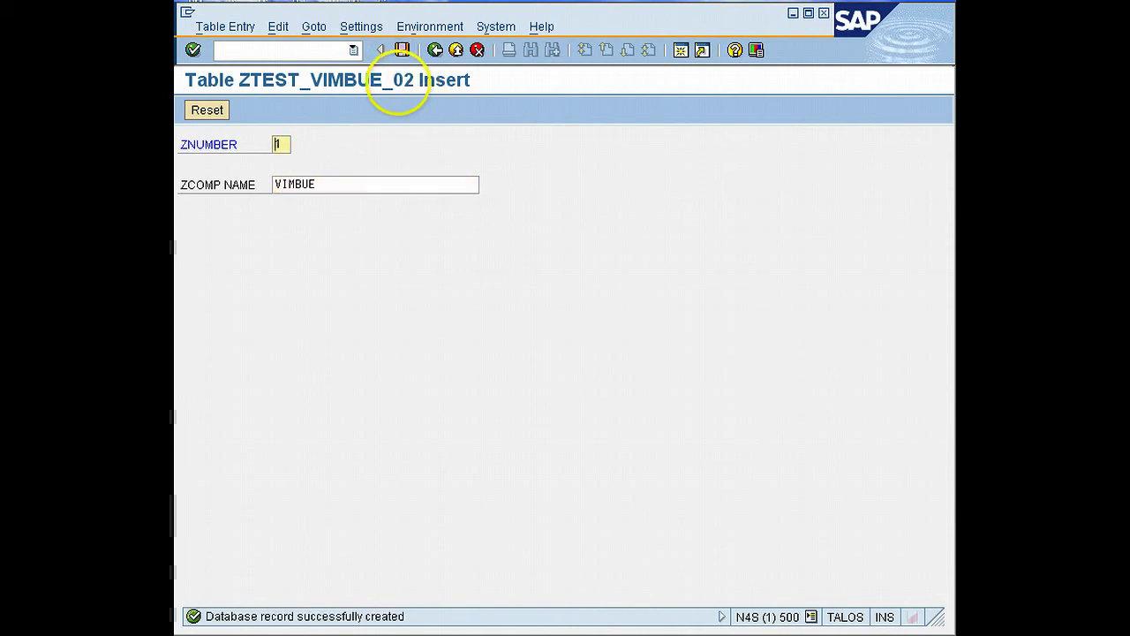
{"action": "left_click", "coordinate": [434, 49]}
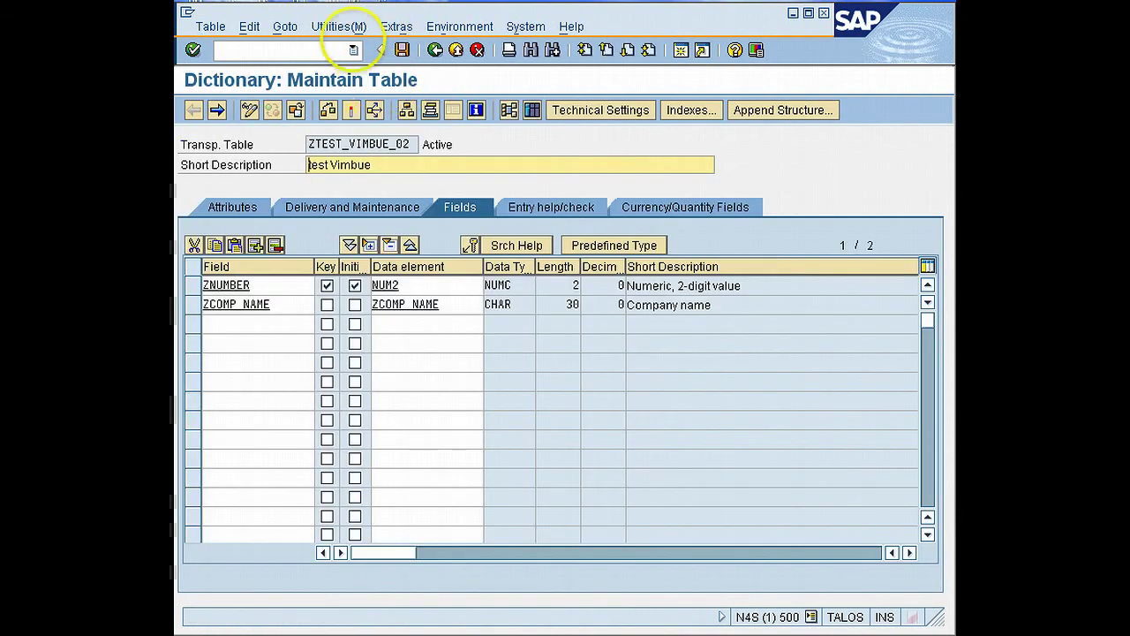
Step: Display ZTEST_VIMBUE_02's contents in the Data Browser, showing entry 01 VIMBUE
{"action": "left_click", "coordinate": [349, 27]}
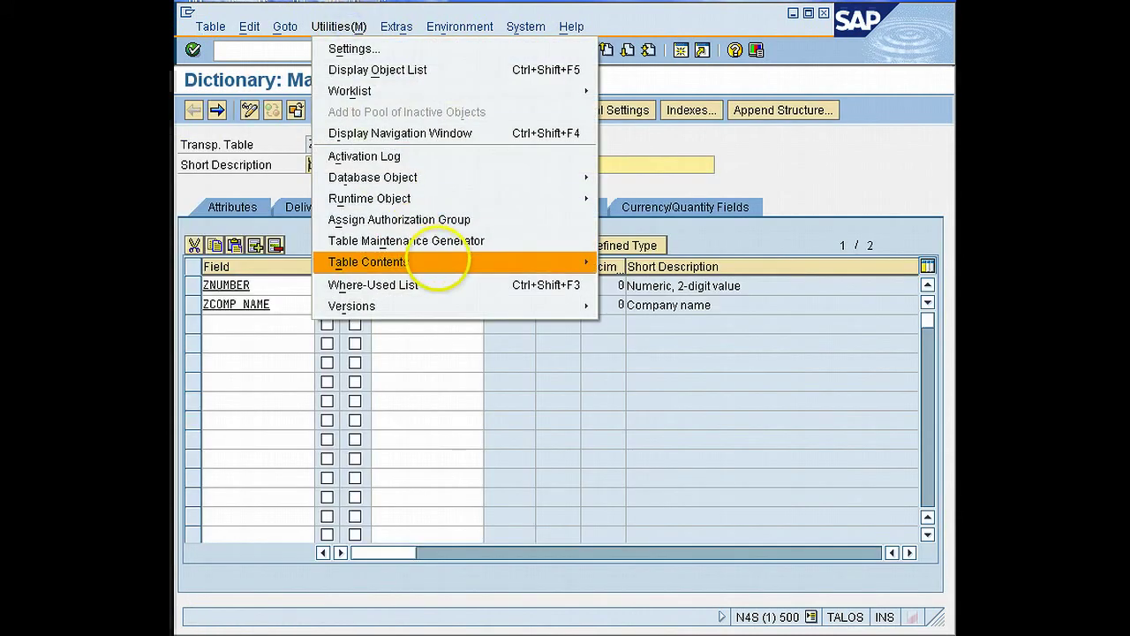
{"action": "mouse_move", "coordinate": [538, 256]}
{"action": "left_click", "coordinate": [616, 262]}
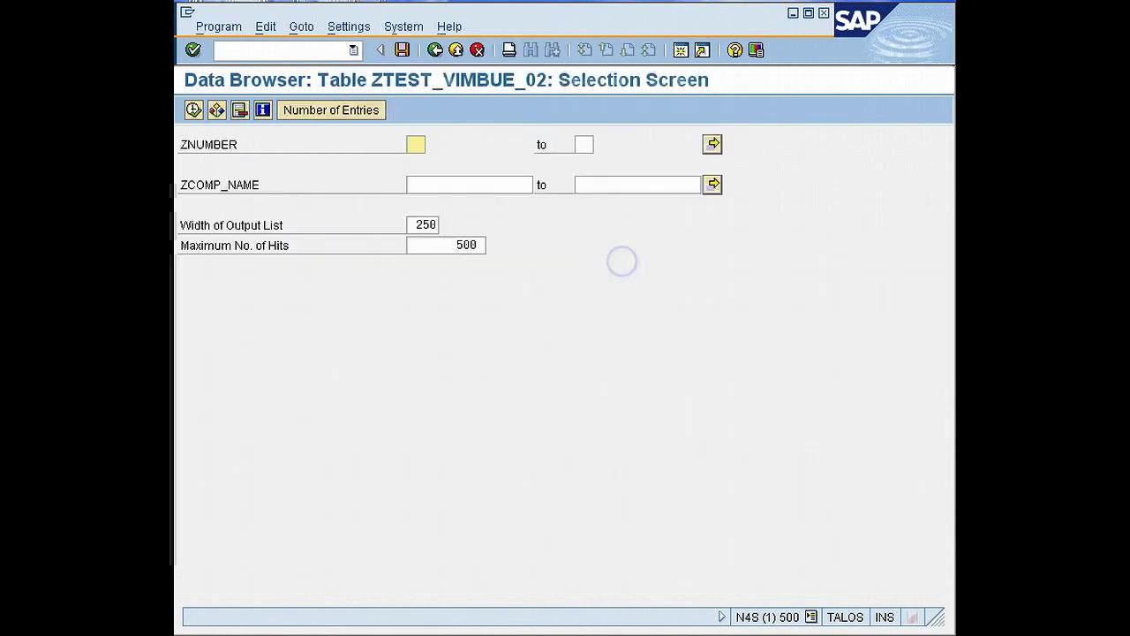
{"action": "left_click", "coordinate": [193, 109]}
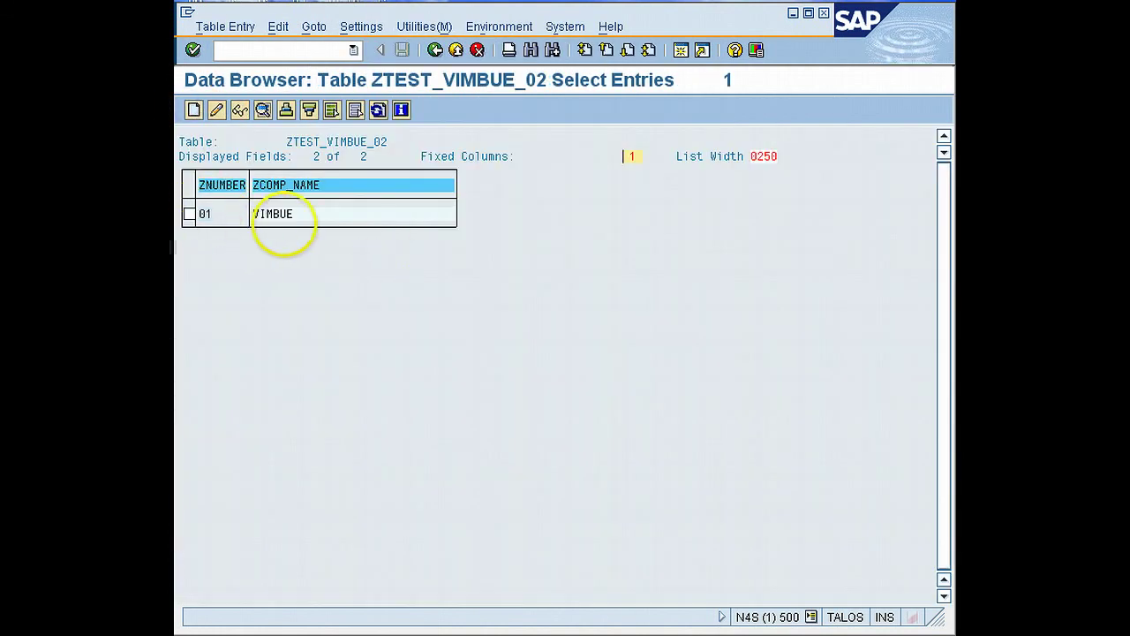
{"action": "left_click", "coordinate": [435, 49]}
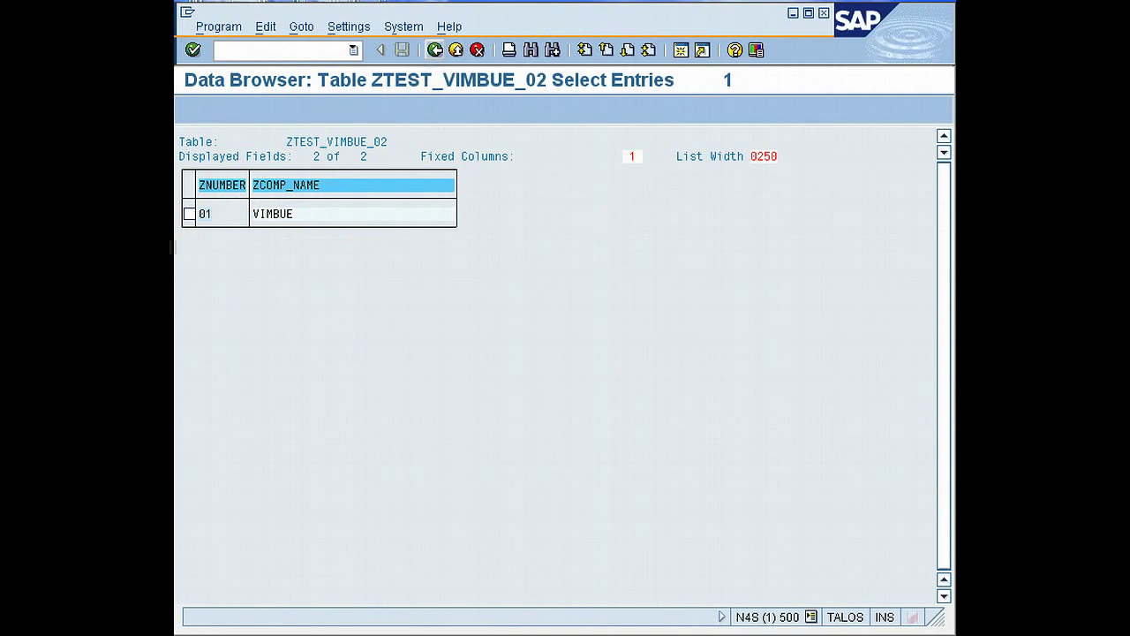